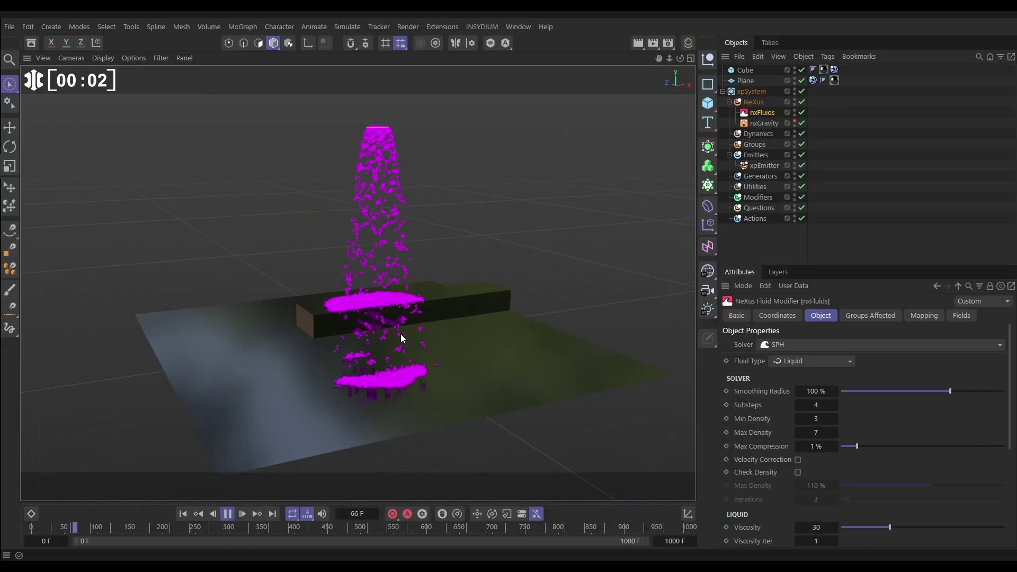
Step: Pause the simulation and examine the emitter's shape and emission settings, the gravity strength and the fluid solver settings
click(228, 514)
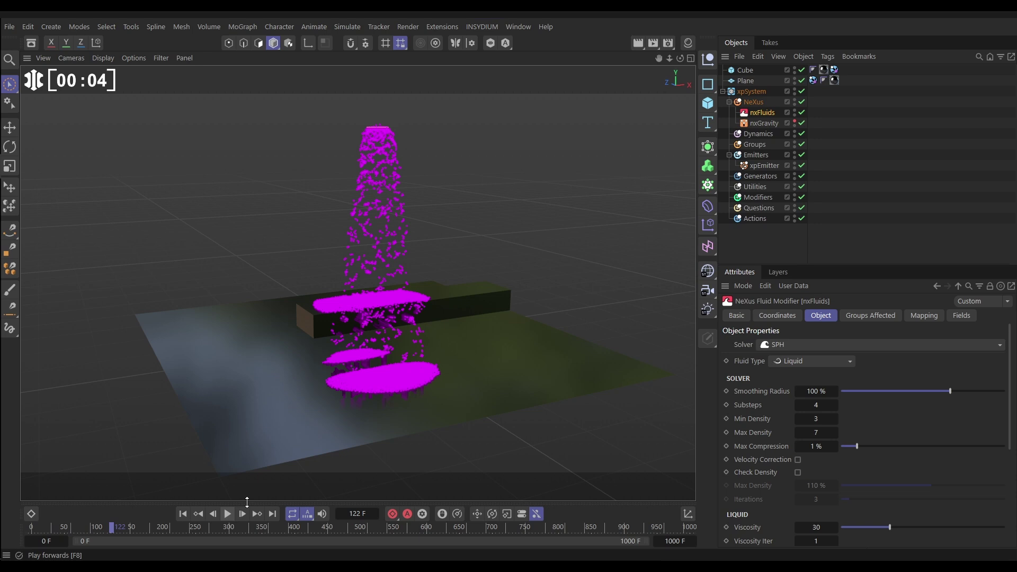
click(775, 166)
click(819, 315)
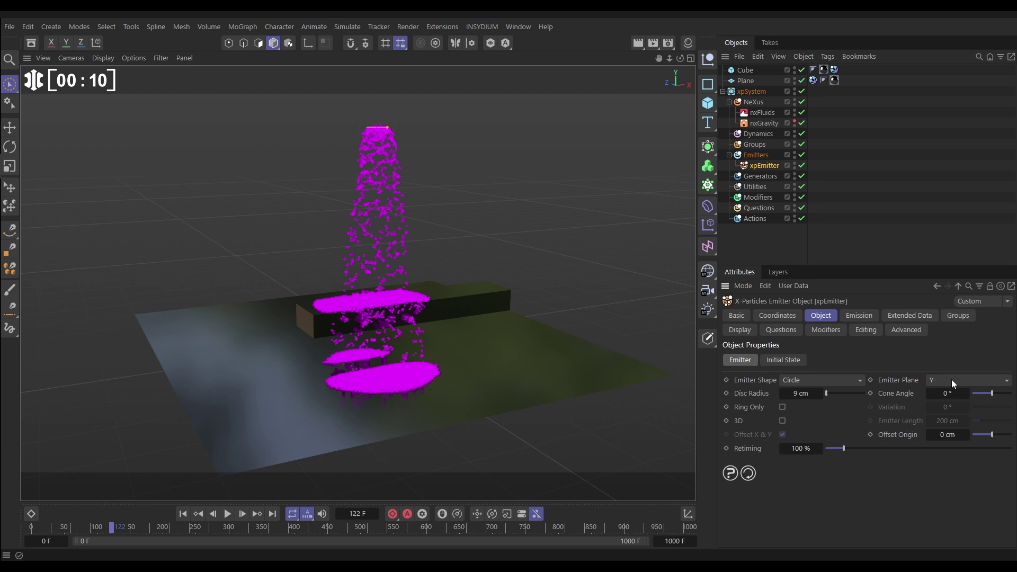
click(851, 315)
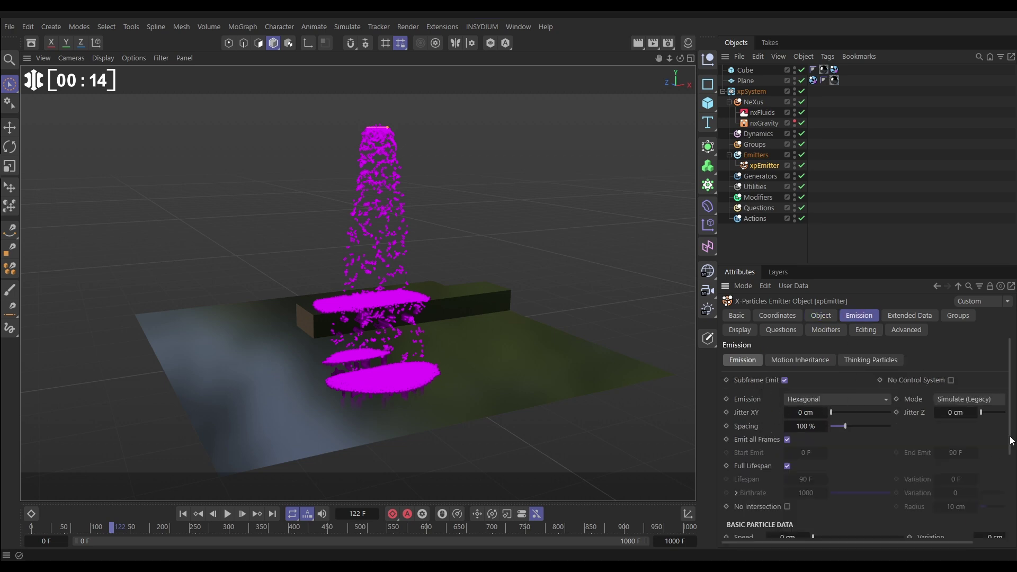
scroll(798, 476, down, 3)
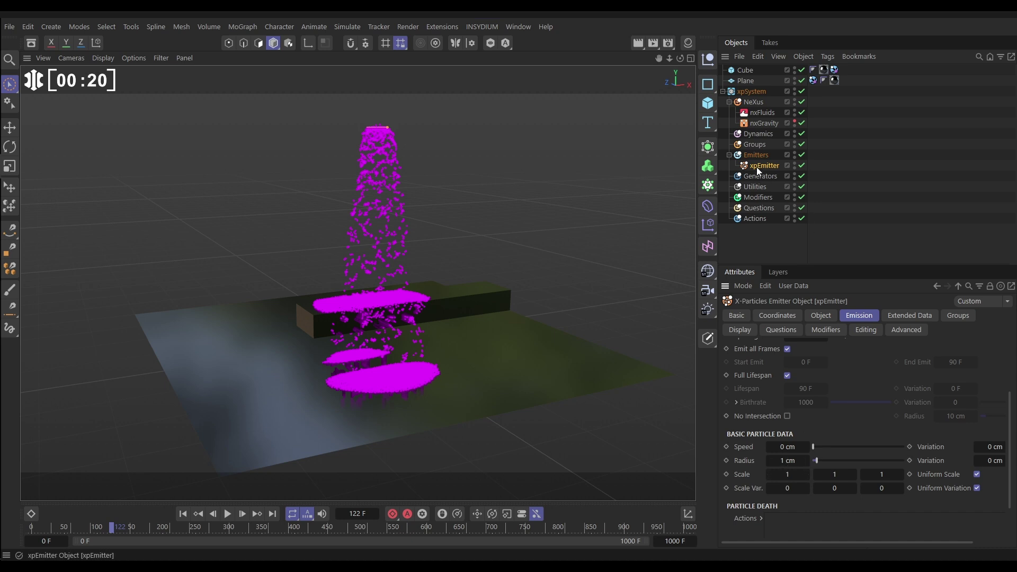
click(763, 123)
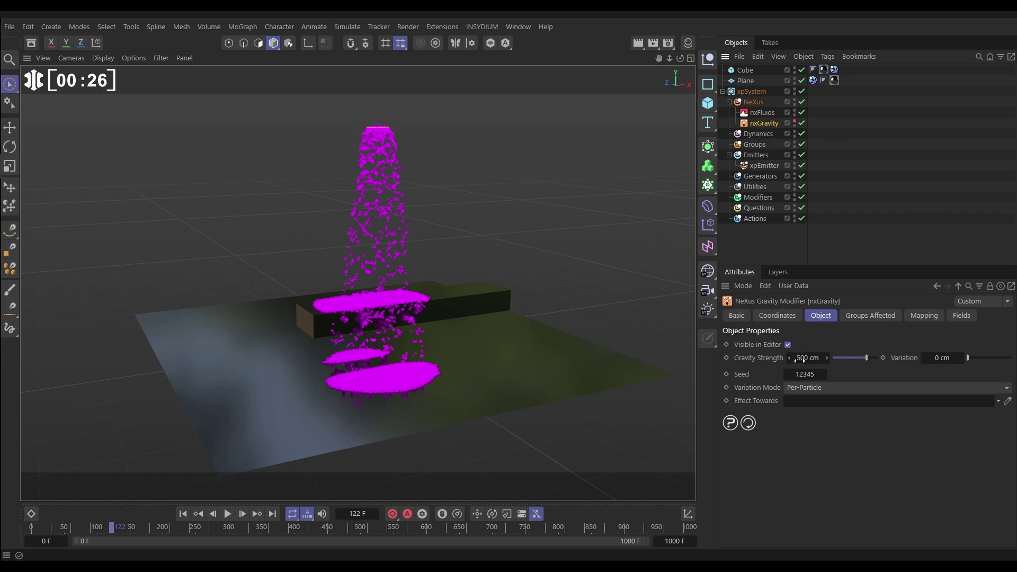
click(762, 112)
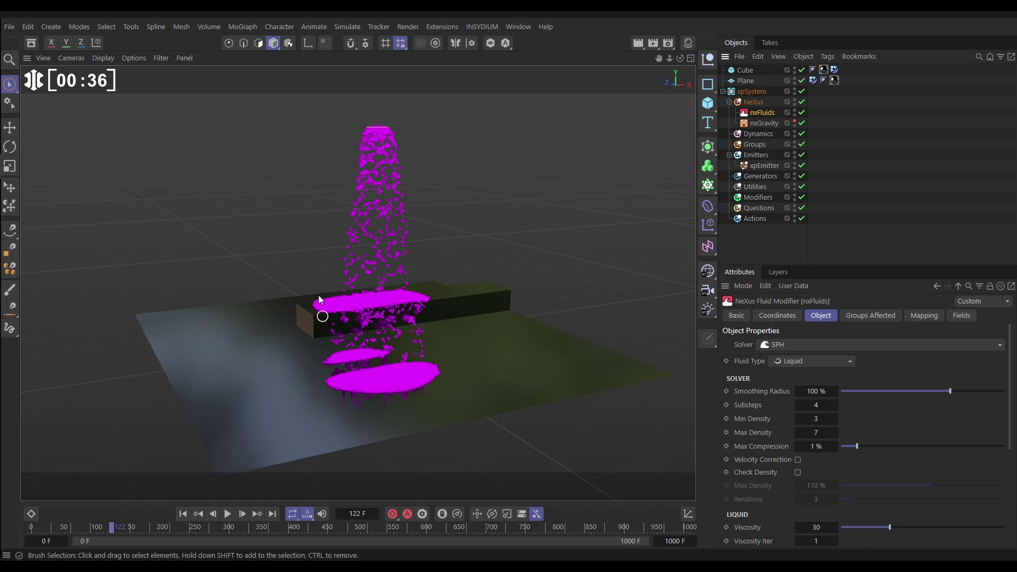
Step: Replay the fluid simulation from the first frame, stop it and rewind to the start
click(183, 514)
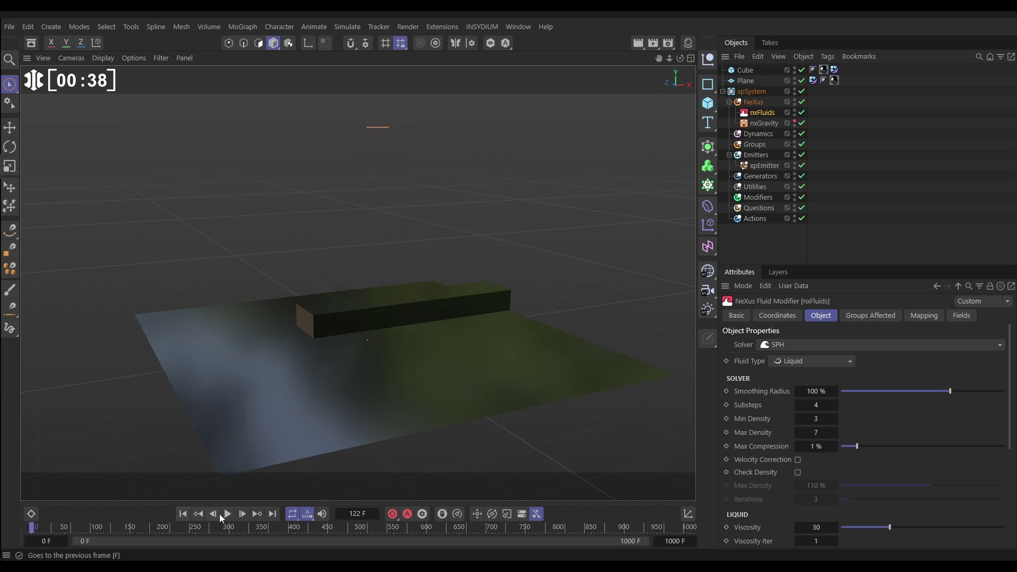
click(228, 514)
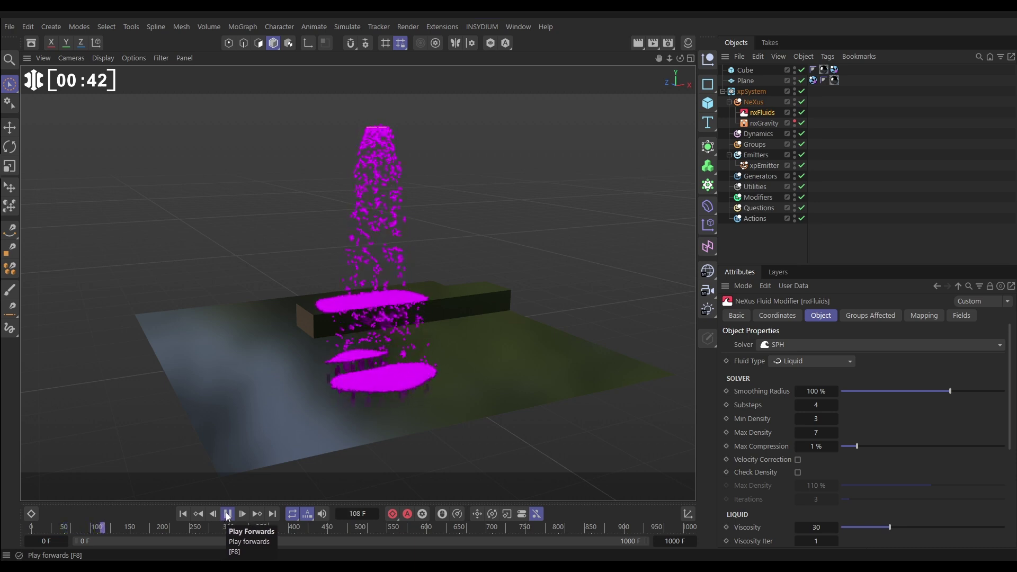
click(227, 514)
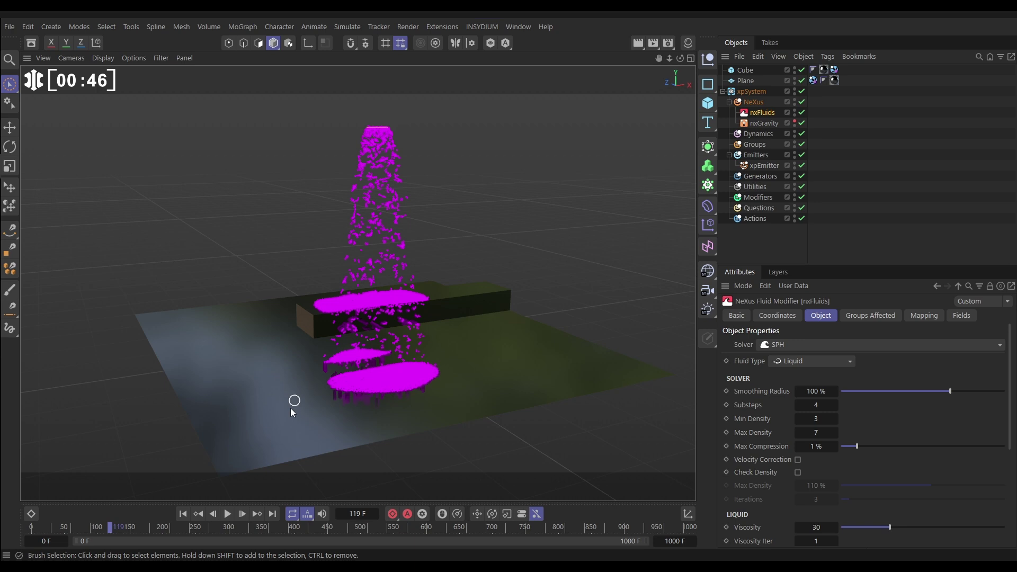
click(184, 515)
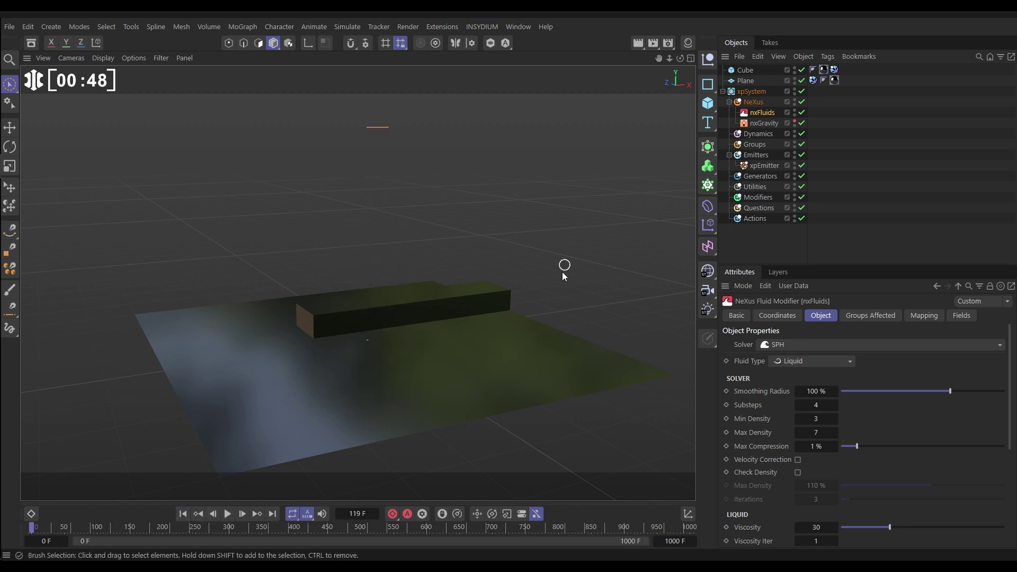
Step: Add an nxConstraints object to the NeXus folder and set its iterations to 3
click(760, 104)
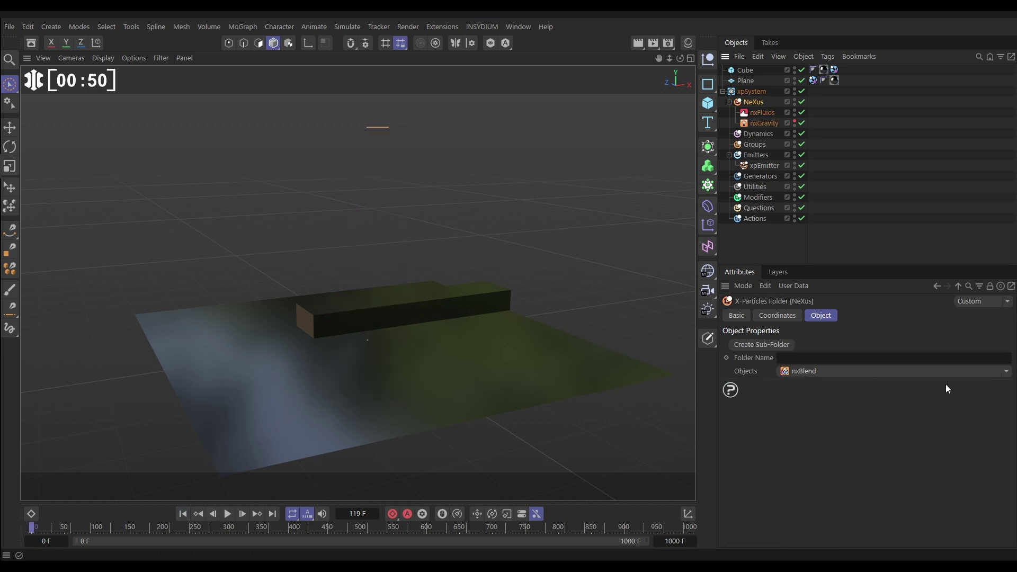
click(1005, 374)
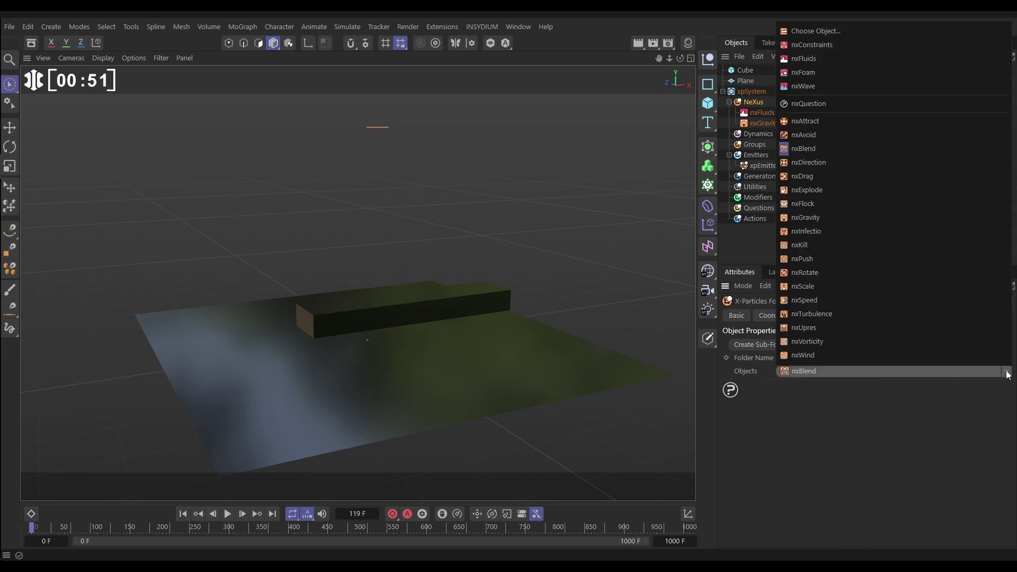
click(812, 46)
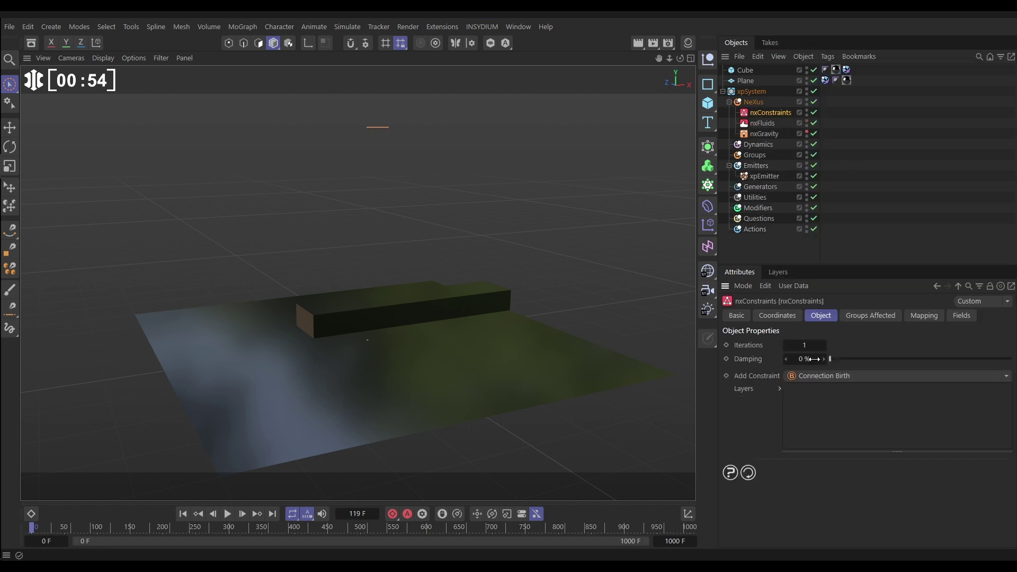
click(824, 345)
Step: Add a Viscosity constraint with a connection limit of 3 and a radius of 20 cm
click(1006, 377)
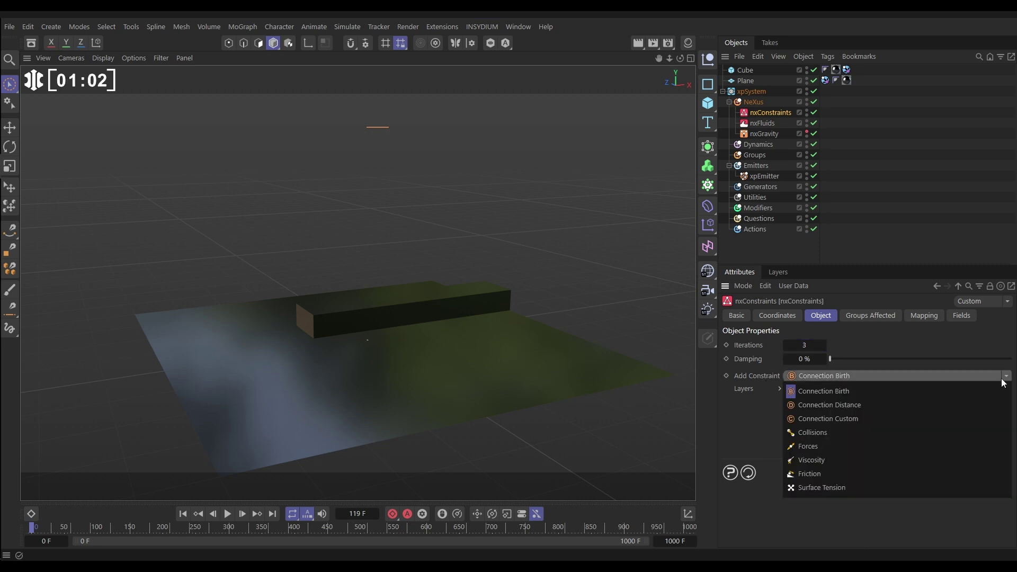
click(812, 461)
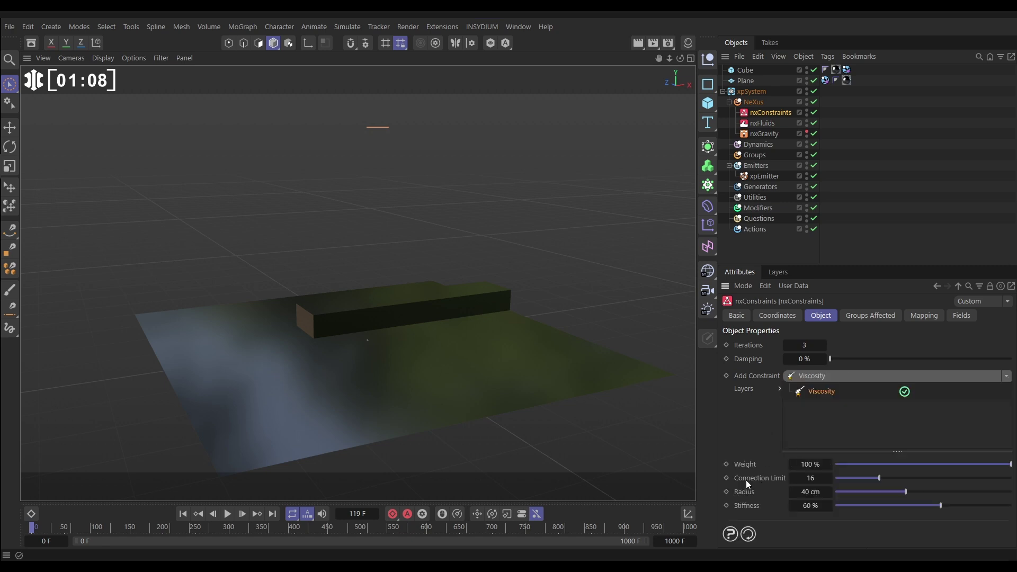
click(814, 479)
text(3)
key(Return)
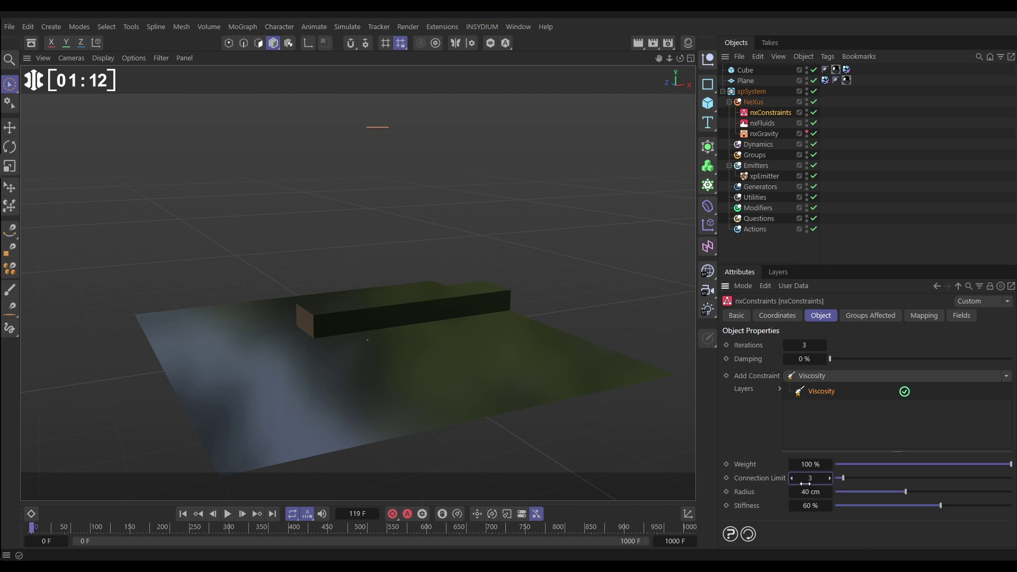
click(801, 493)
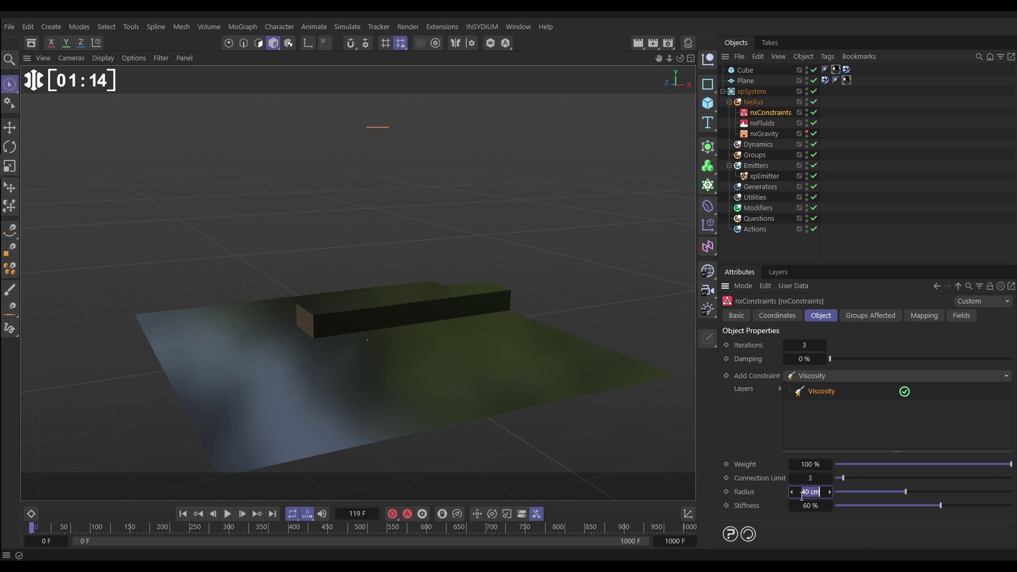
text(20)
key(Return)
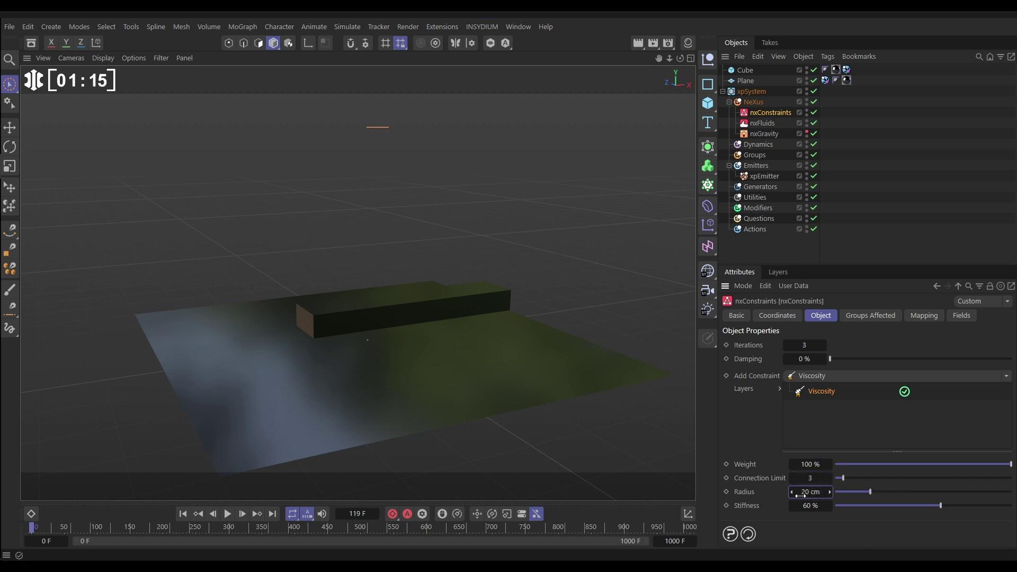
Step: Play the simulation to check how the viscosity constraint affects the fluid stream, and stop it
click(227, 514)
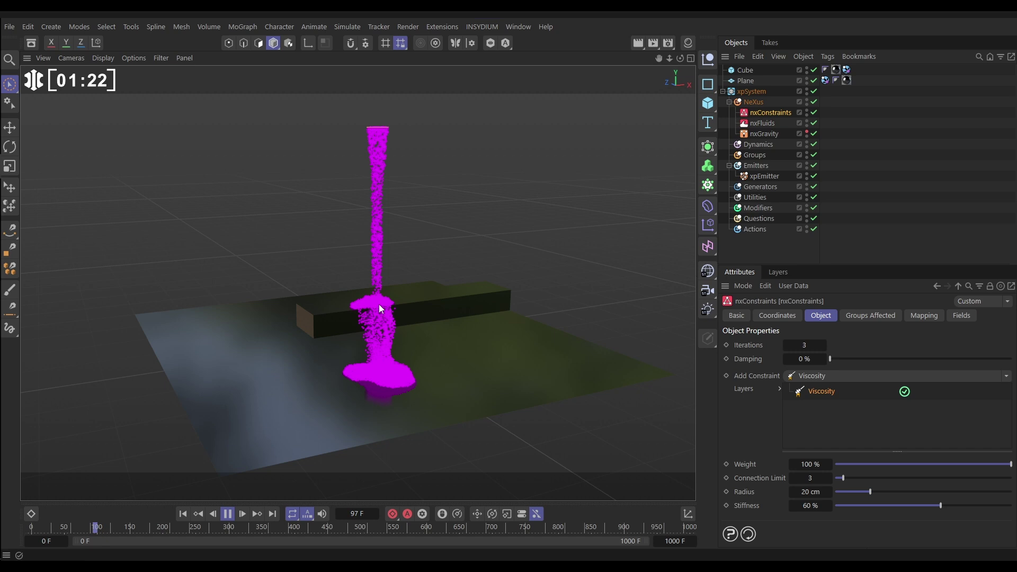
mouse_move(391, 309)
alt+mouse_down()
mouse_move(287, 301)
mouse_move(377, 316)
alt+mouse_up()
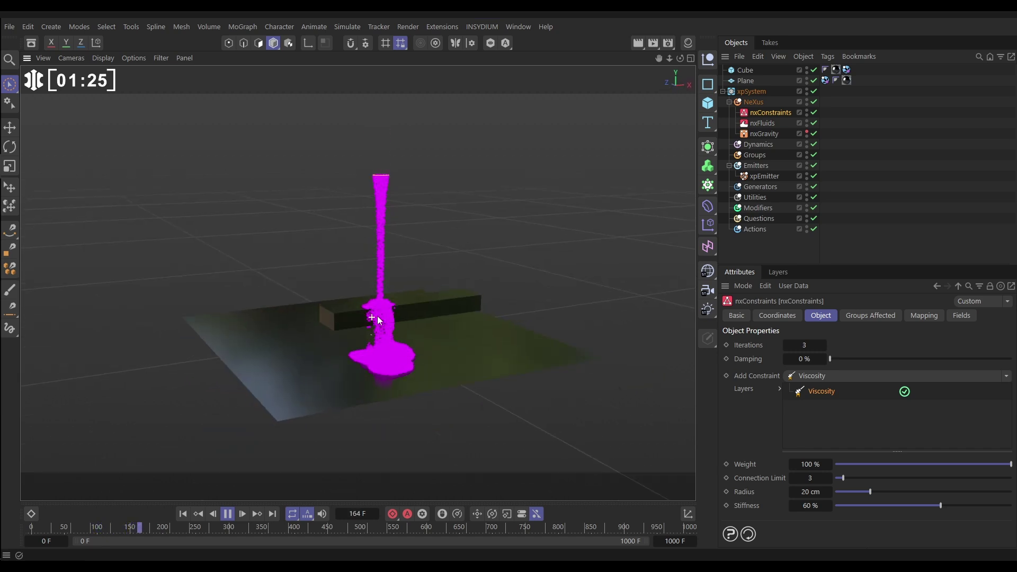
click(233, 519)
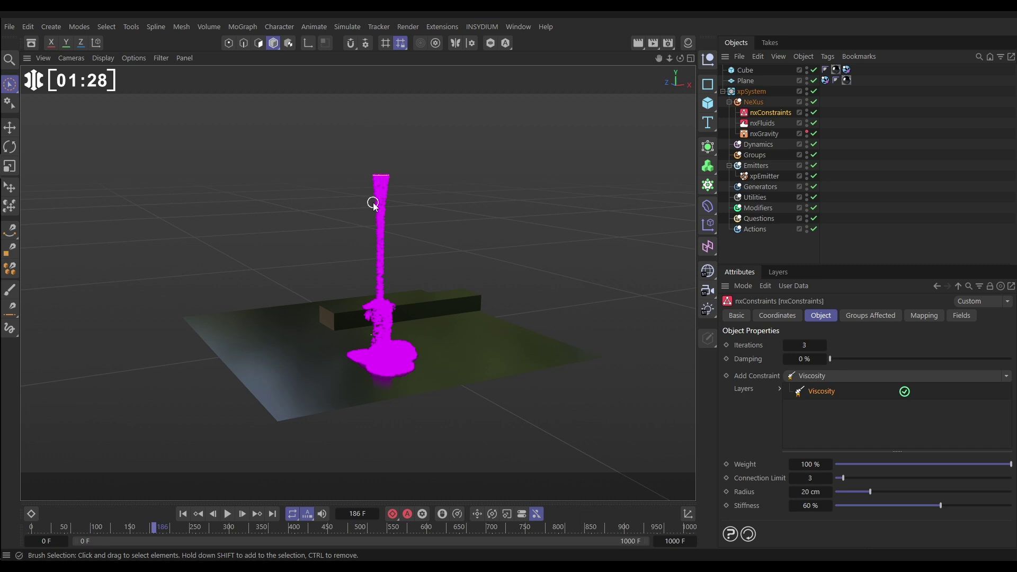
Step: Add a Vibrate animation tag to xpEmitter and enable its position vibration
click(765, 178)
click(828, 56)
mouse_move(855, 79)
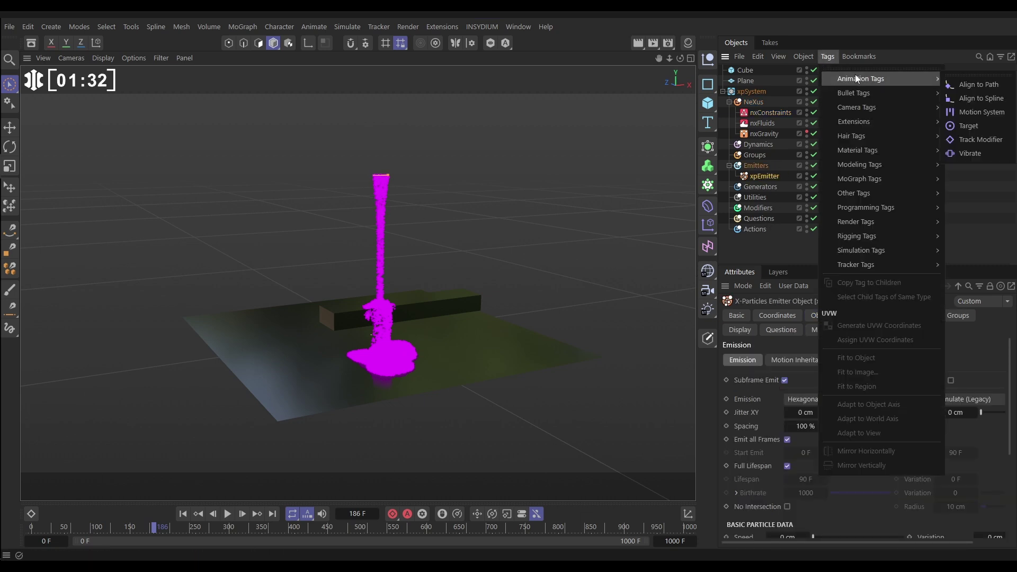
click(966, 153)
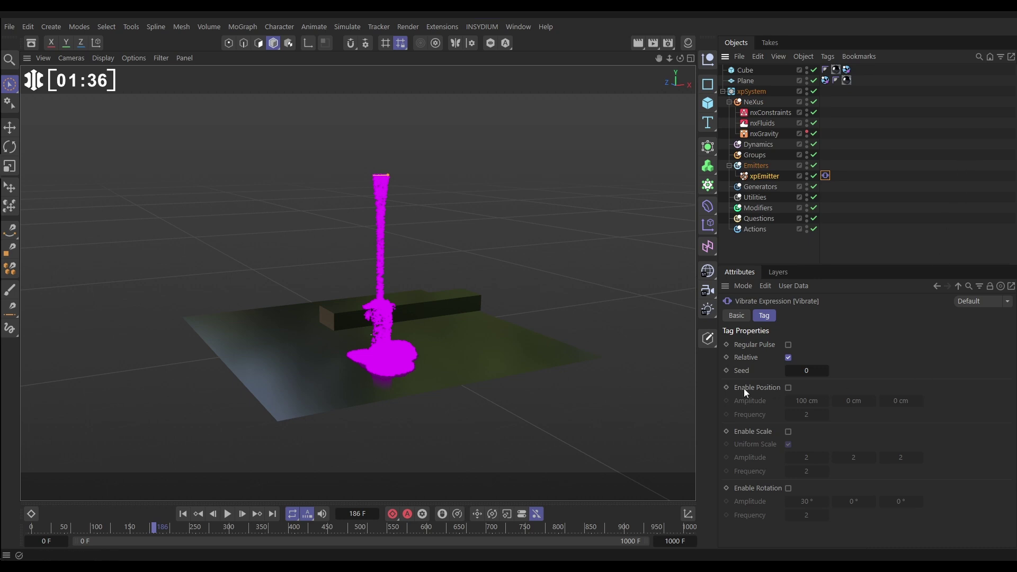
click(789, 388)
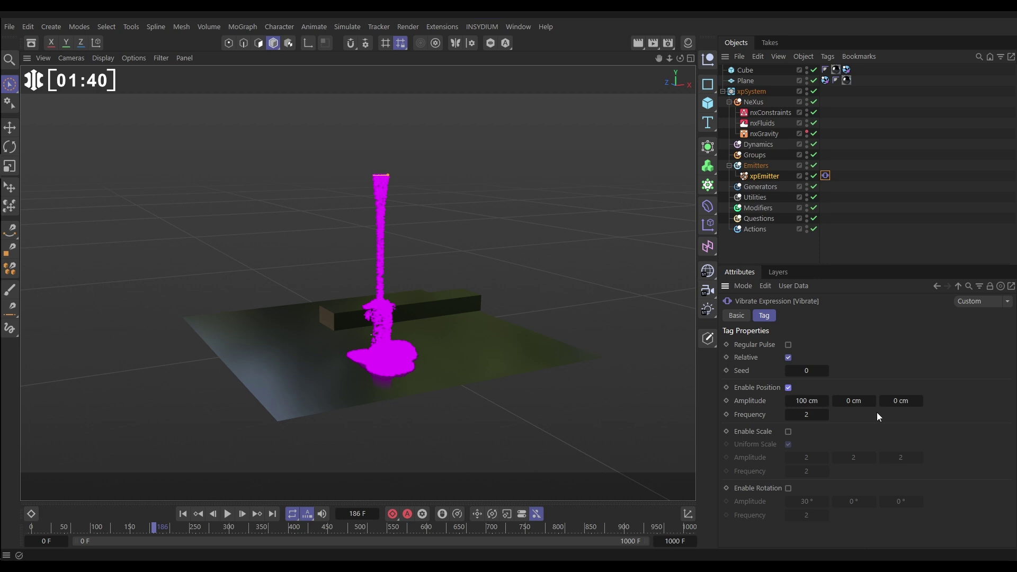
Step: Set the Vibrate tag's Z position amplitude to 100 cm and its position frequency to 0.5
click(901, 401)
text(100)
key(Return)
Step: Play the simulation from the first frame, inspect the vibrating stream from different angles, and rewind
click(183, 514)
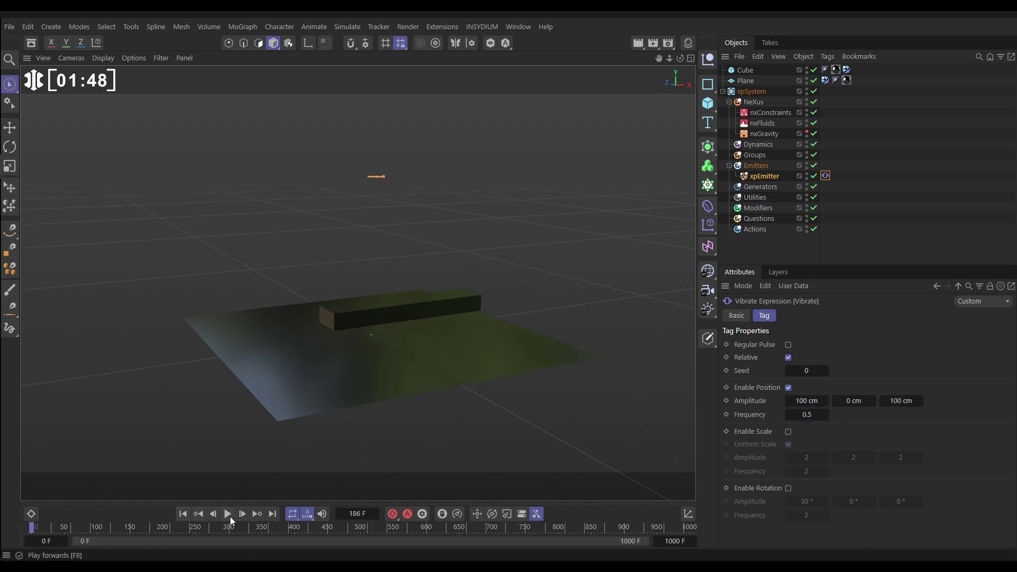
click(227, 514)
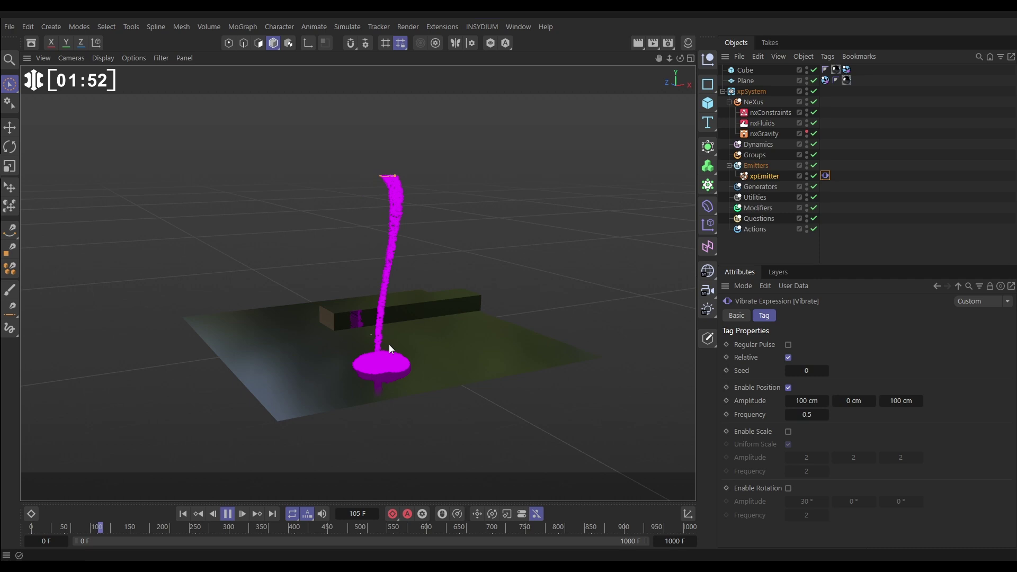
alt+drag(380, 311, 455, 333)
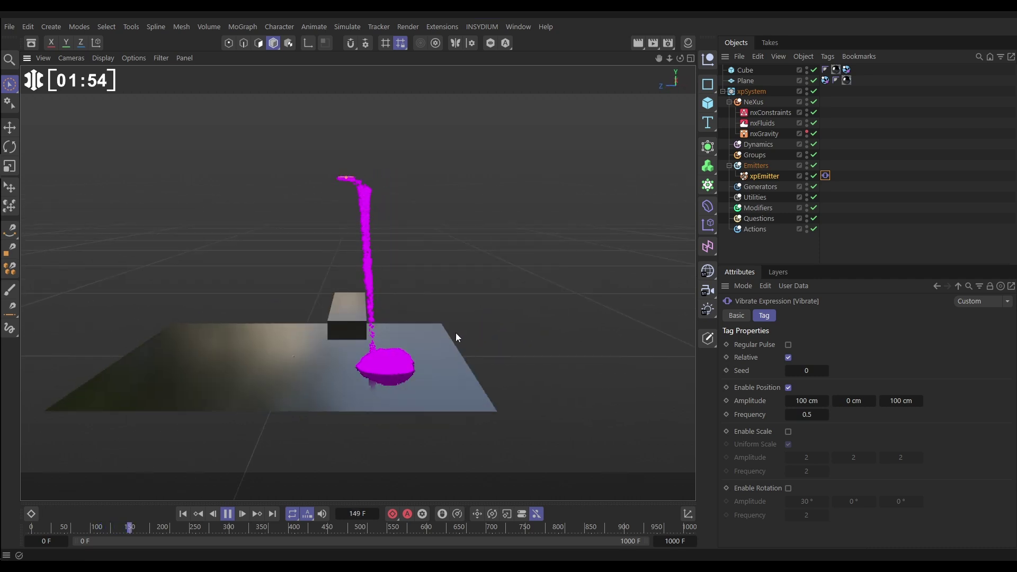
alt+drag(371, 349, 220, 337)
click(227, 514)
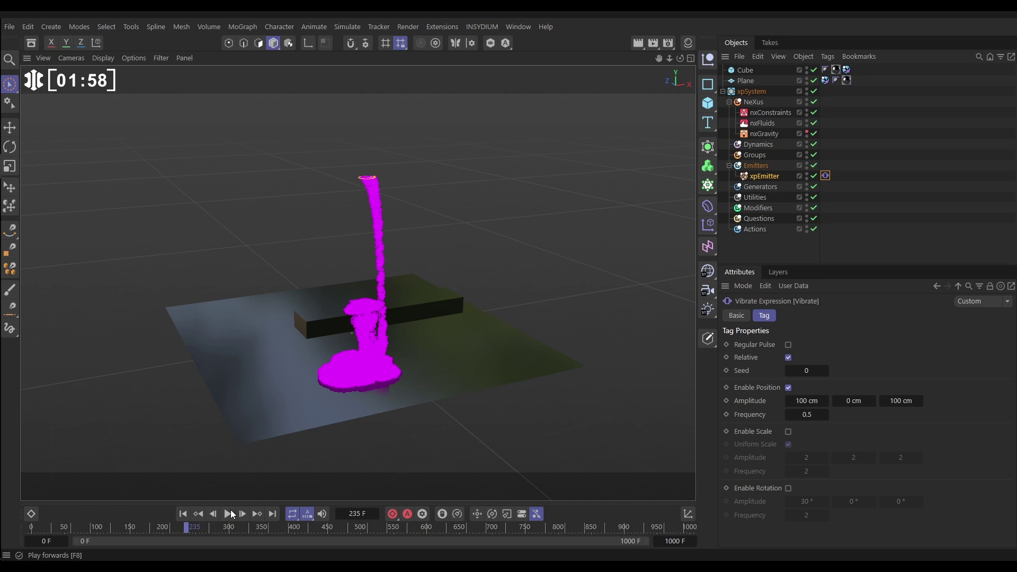
click(182, 514)
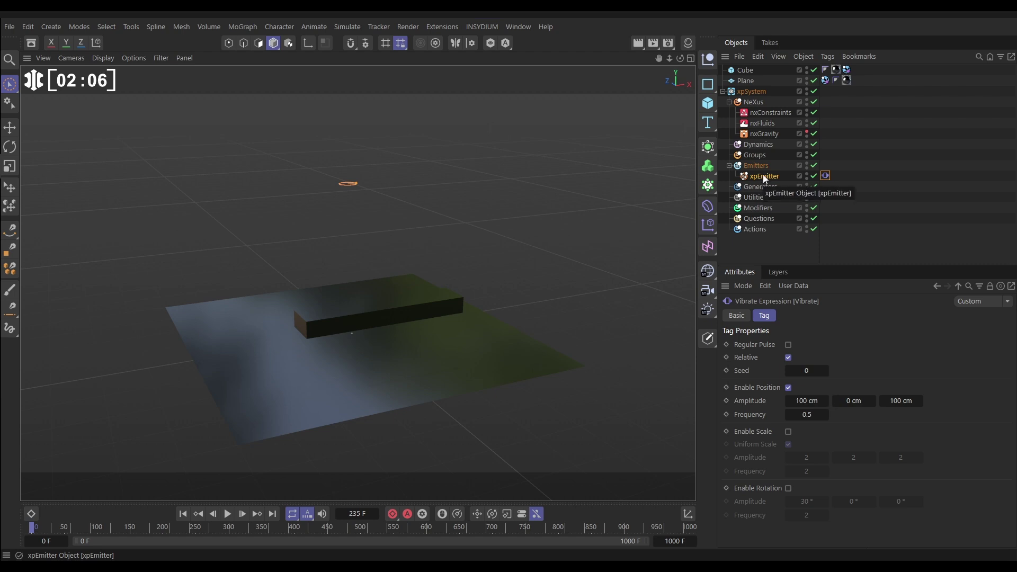
Step: Duplicate xpEmitter and set the copy's particle color to bright green (RGB 0, 255, 64)
ctrl+drag(760, 177, 765, 185)
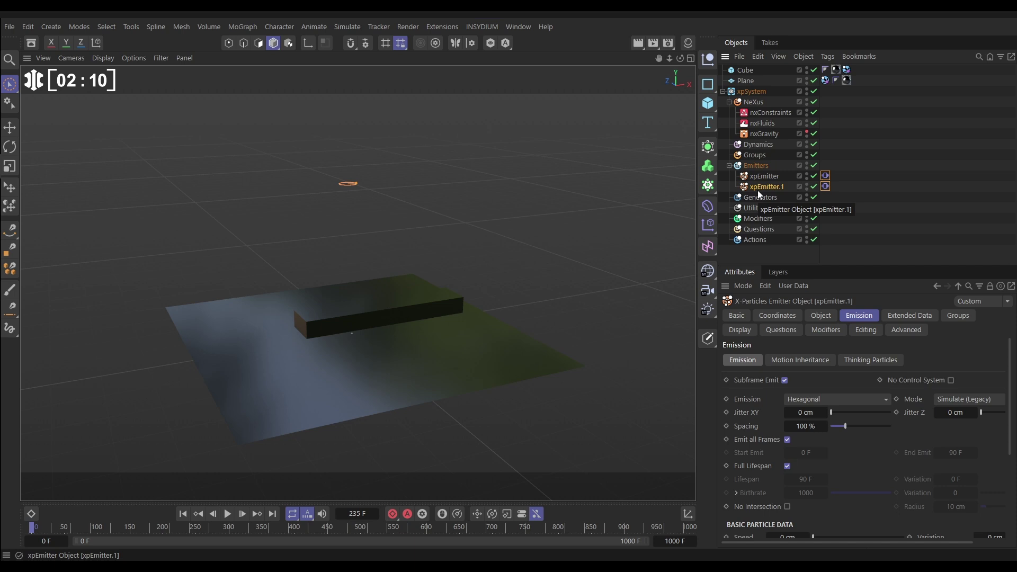
click(741, 332)
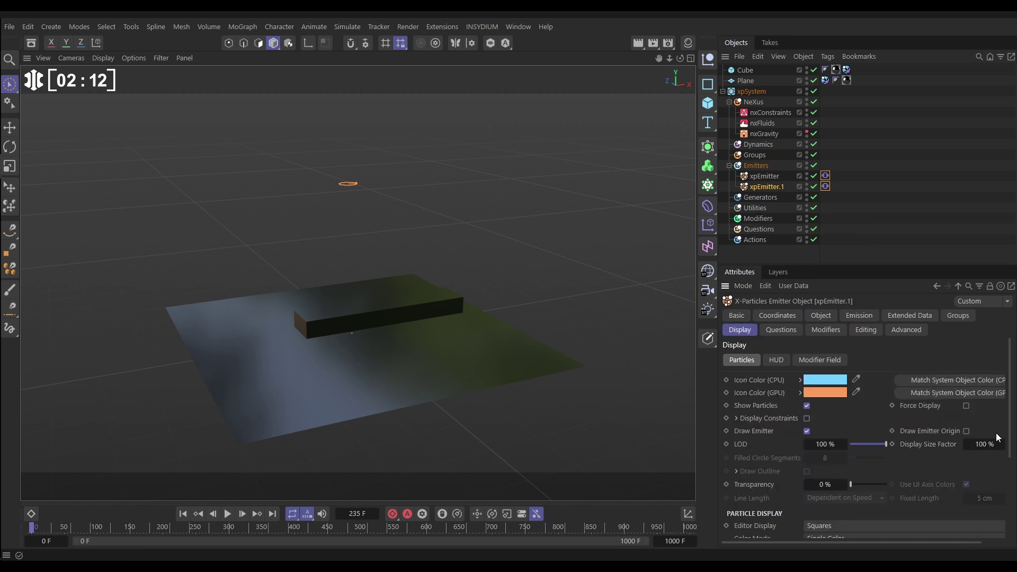
scroll(1013, 474, down, 3)
scroll(1013, 473, down, 1)
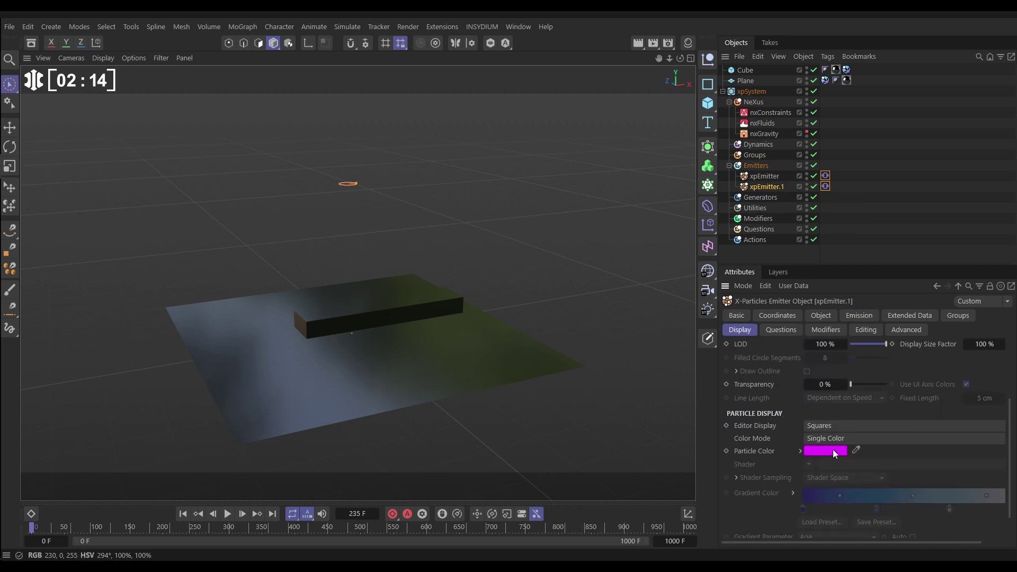
click(833, 452)
click(890, 522)
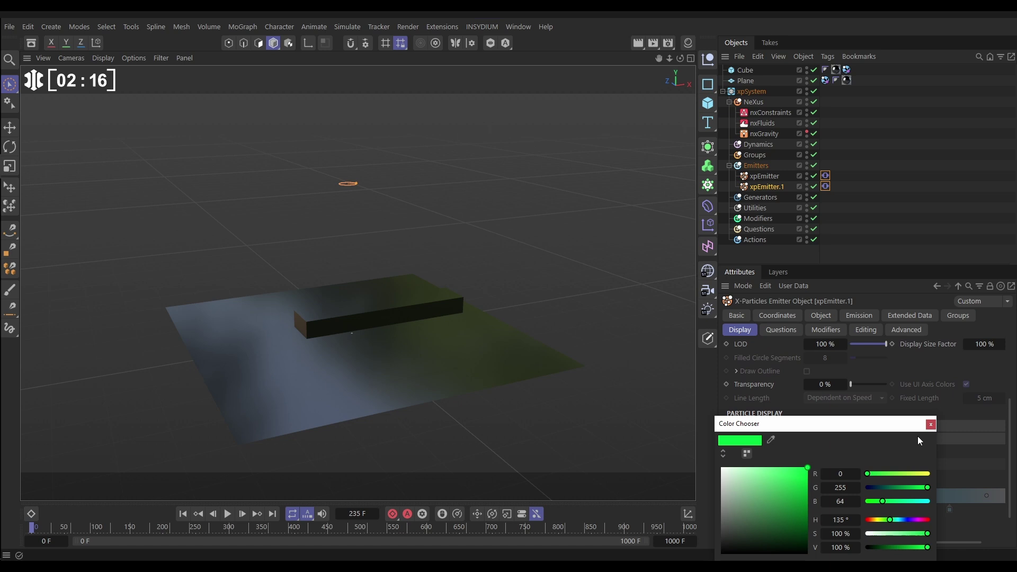
click(931, 425)
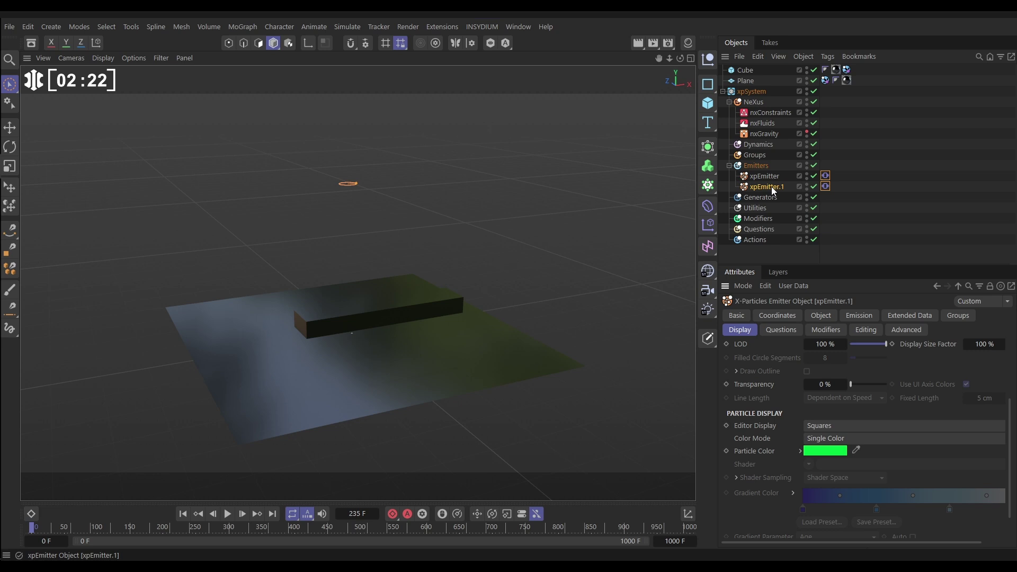
Step: Set the seed of xpEmitter.1's Vibrate tag to 1 and play the simulation to check both streams
click(825, 186)
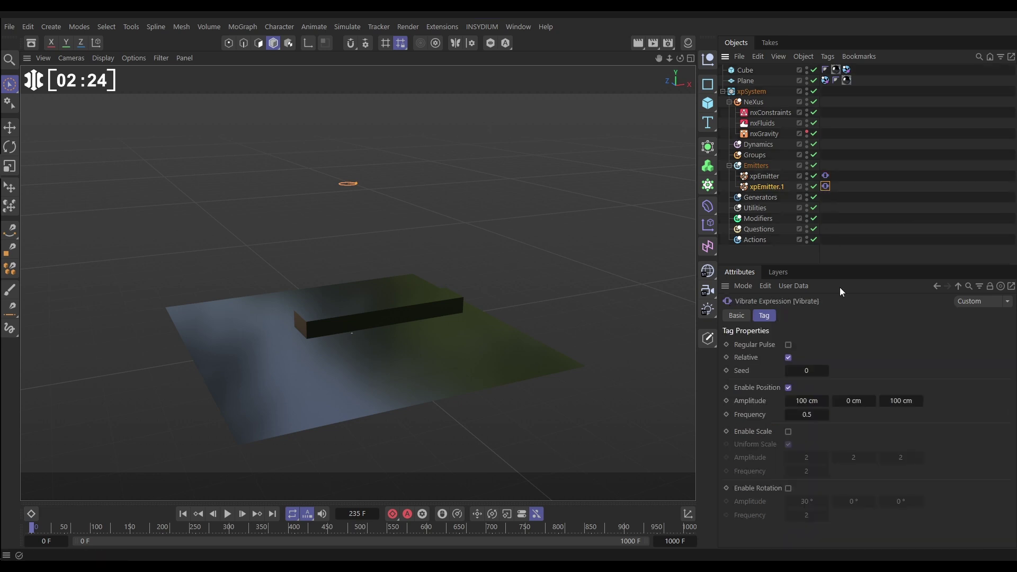
click(827, 370)
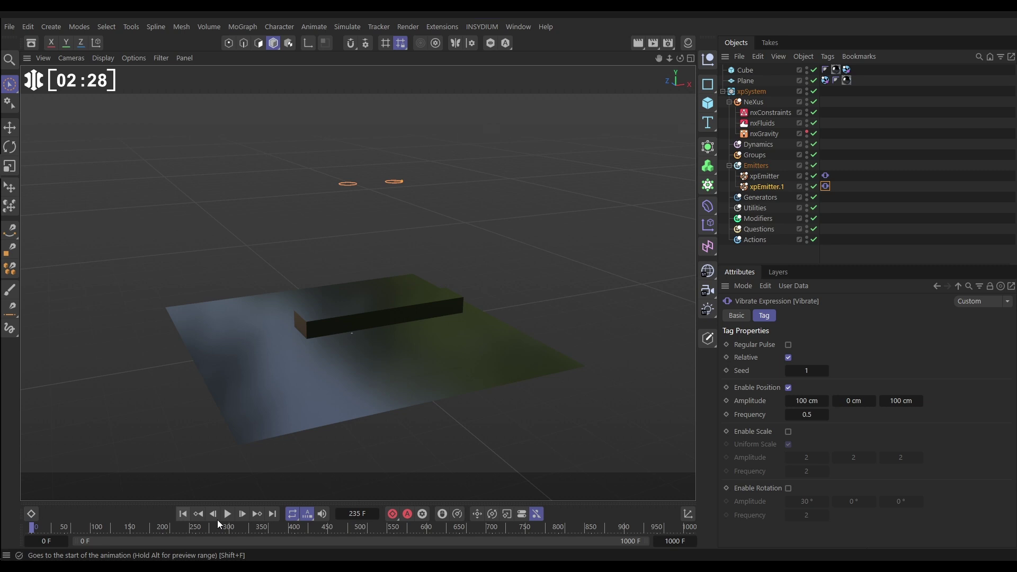
click(228, 514)
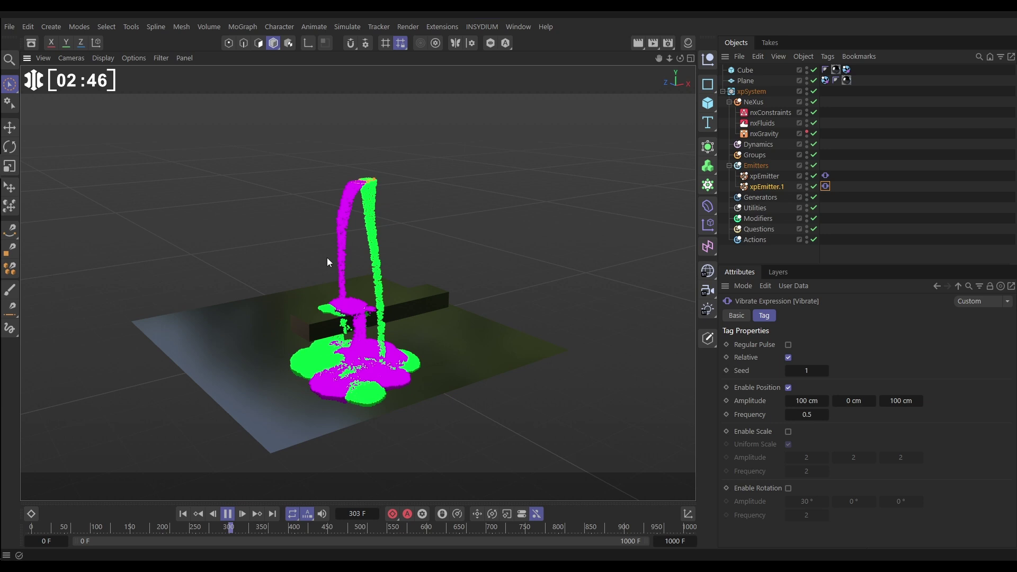
click(227, 514)
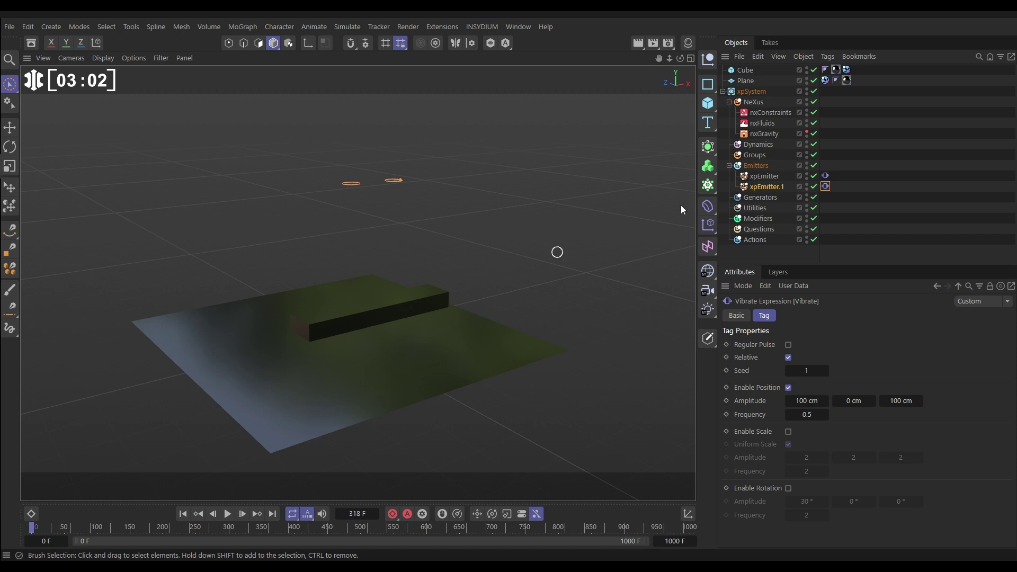
Step: Add an nxBlend modifier to the particle system's NeXus folder
click(753, 101)
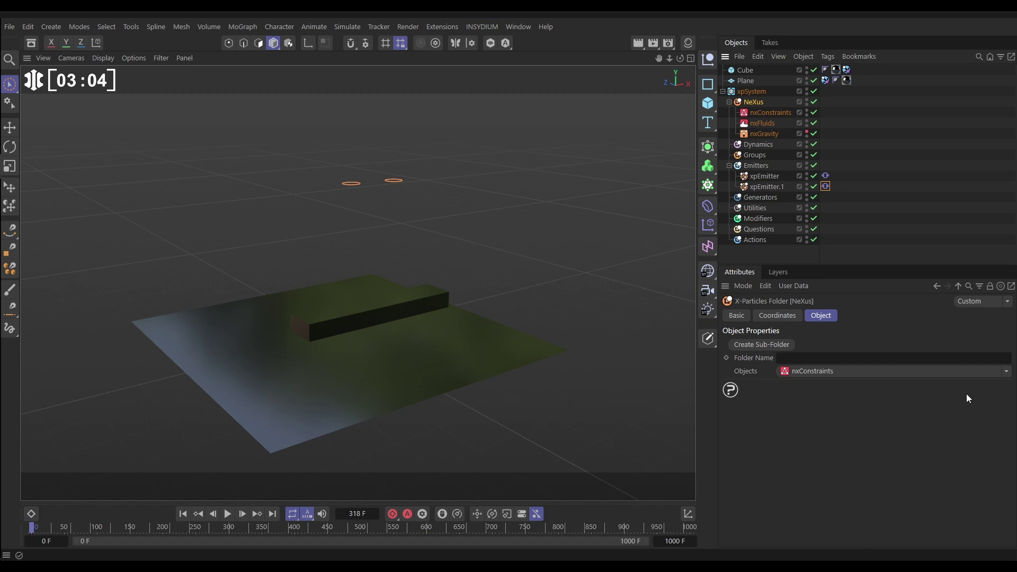
click(1006, 373)
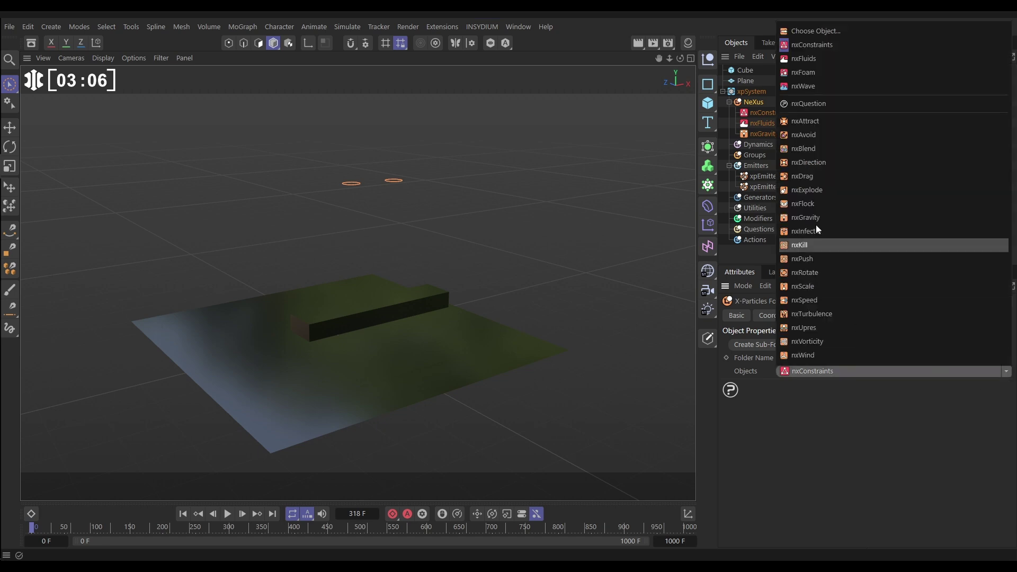
click(799, 149)
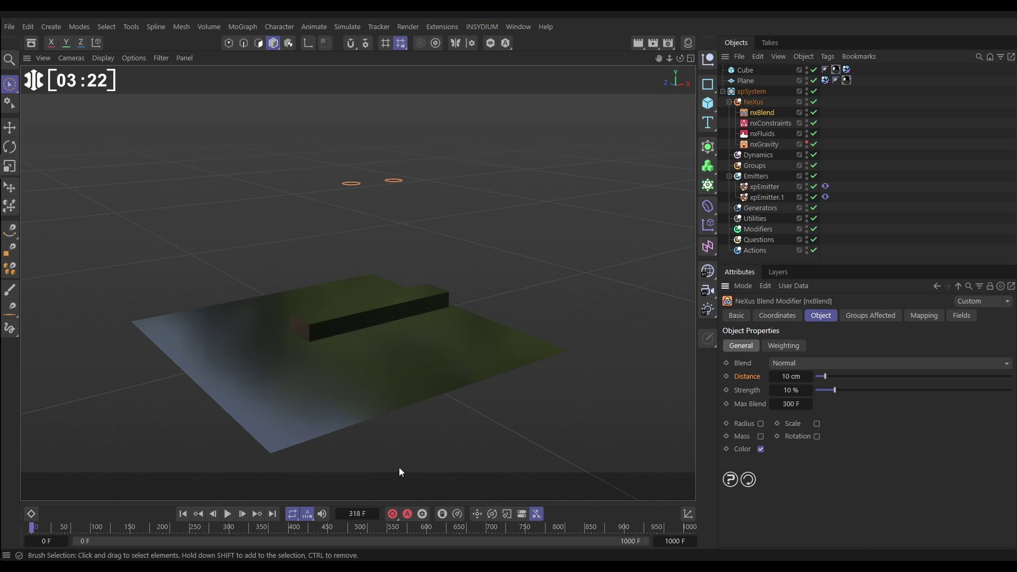
Step: Play the simulation and inspect the color blending between the two streams from different angles
click(227, 514)
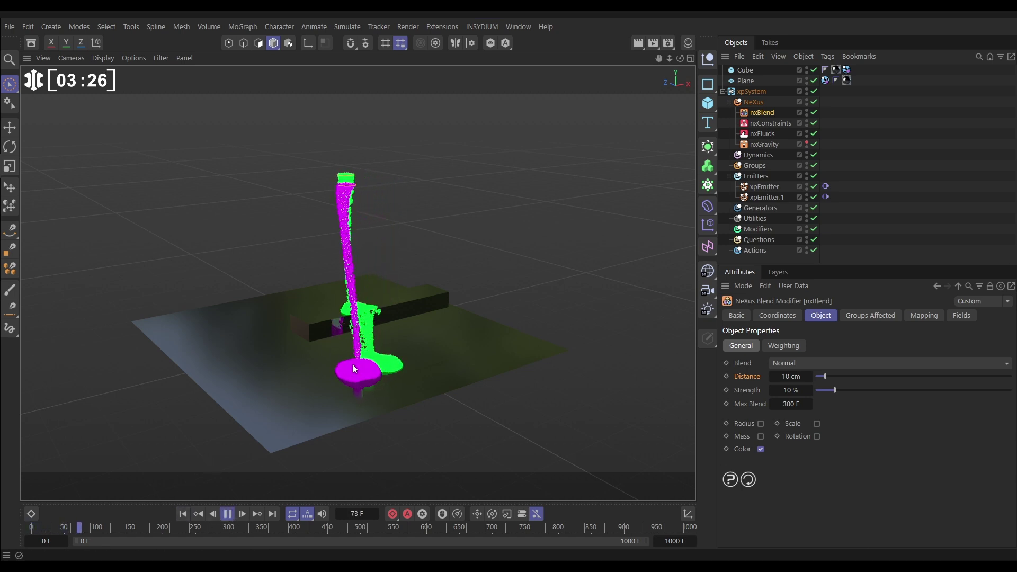
alt+drag(339, 353, 222, 344)
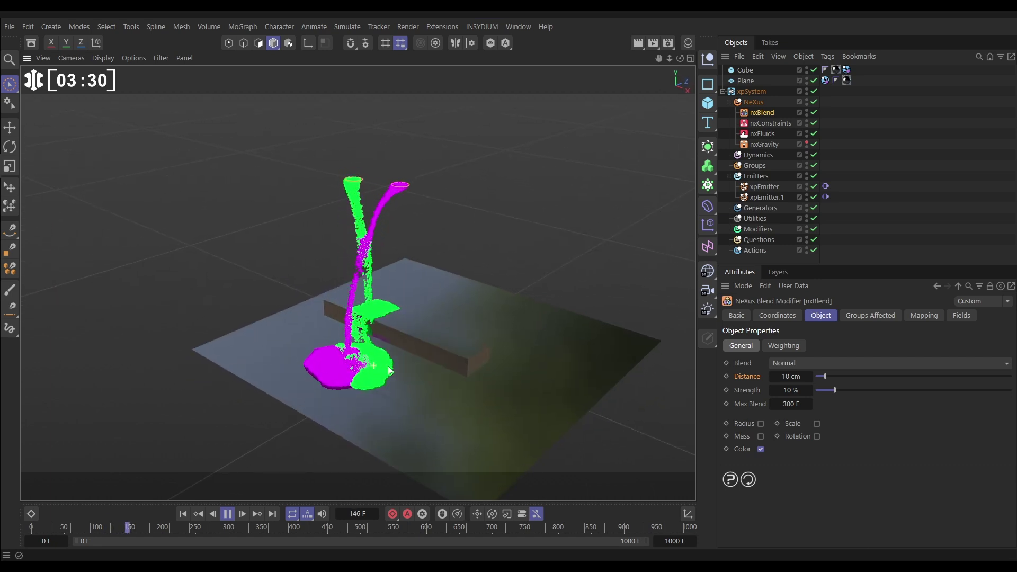
alt+drag(386, 380, 466, 351)
click(227, 514)
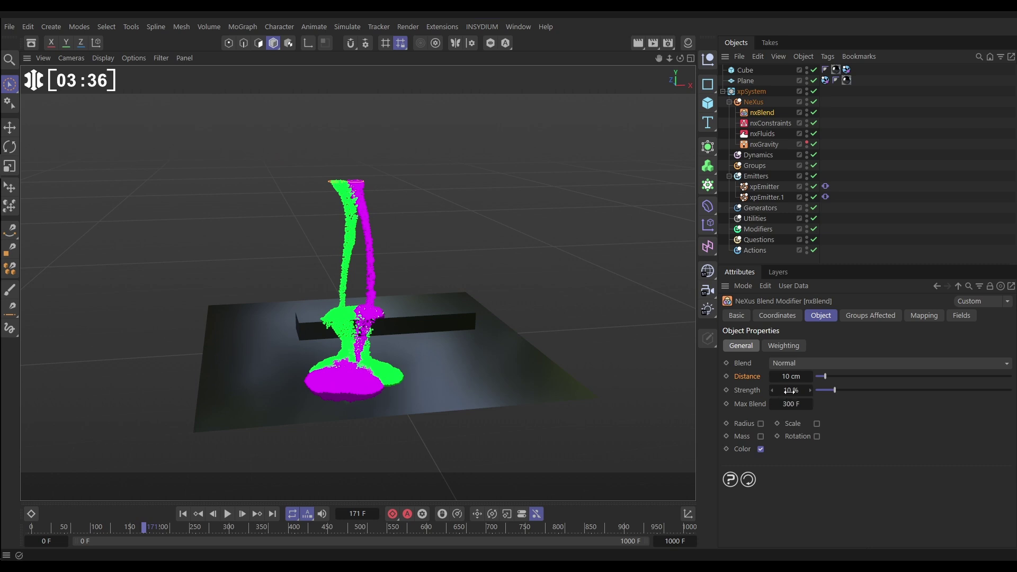
Step: Set nxBlend's Strength to 200 %, replay the simulation from the first frame to inspect the blending, and rewind
text(200)
key(Return)
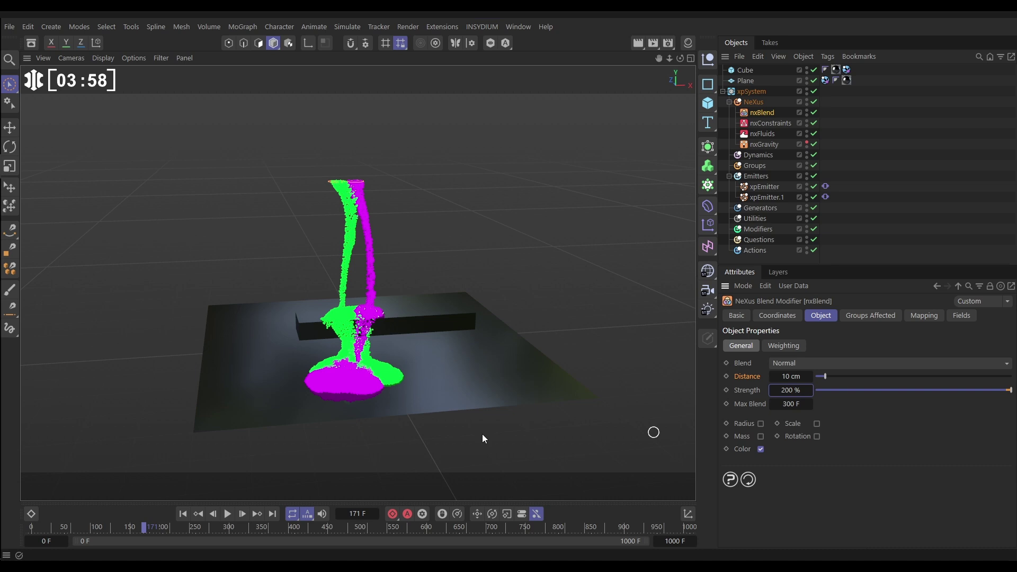
click(181, 514)
click(228, 514)
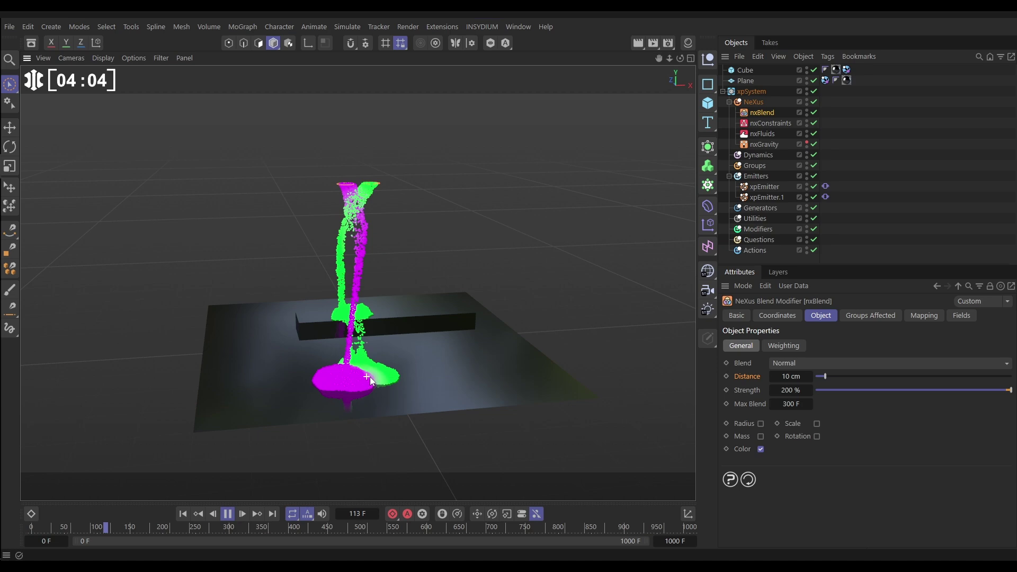
mouse_move(371, 380)
alt+mouse_down()
mouse_move(430, 368)
mouse_move(354, 381)
mouse_move(379, 371)
alt+mouse_up()
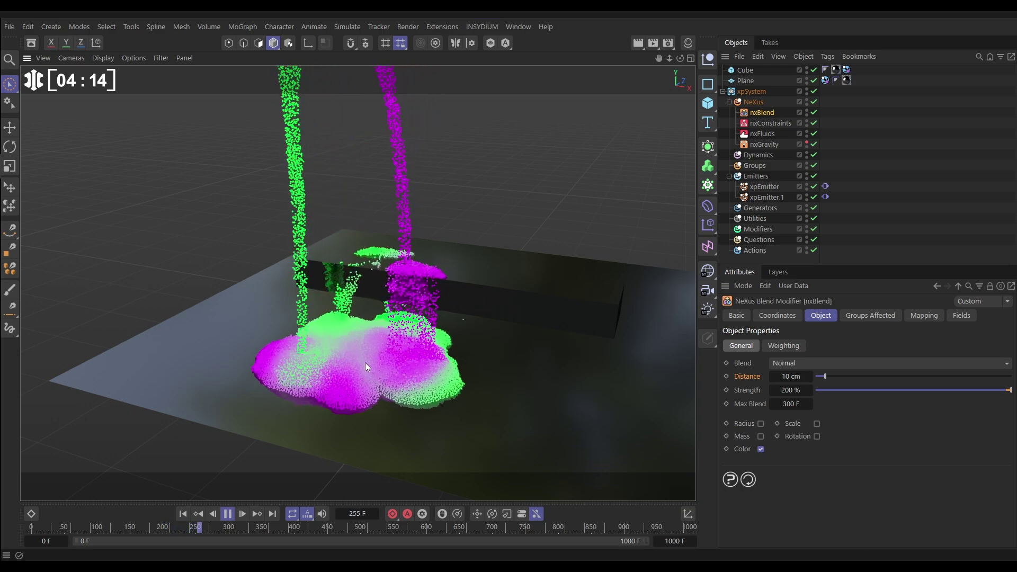
alt+drag(361, 342, 339, 342)
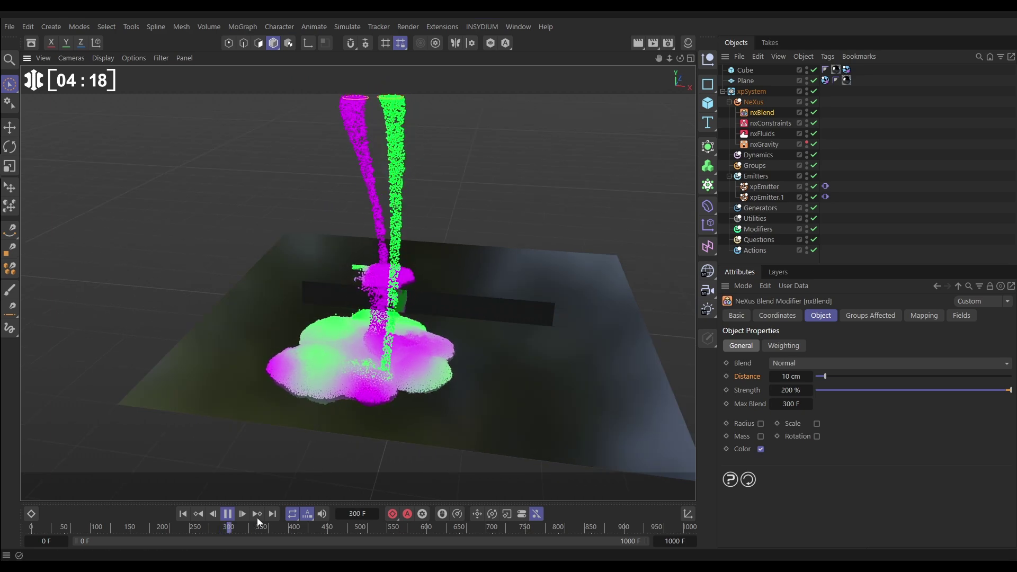
click(222, 517)
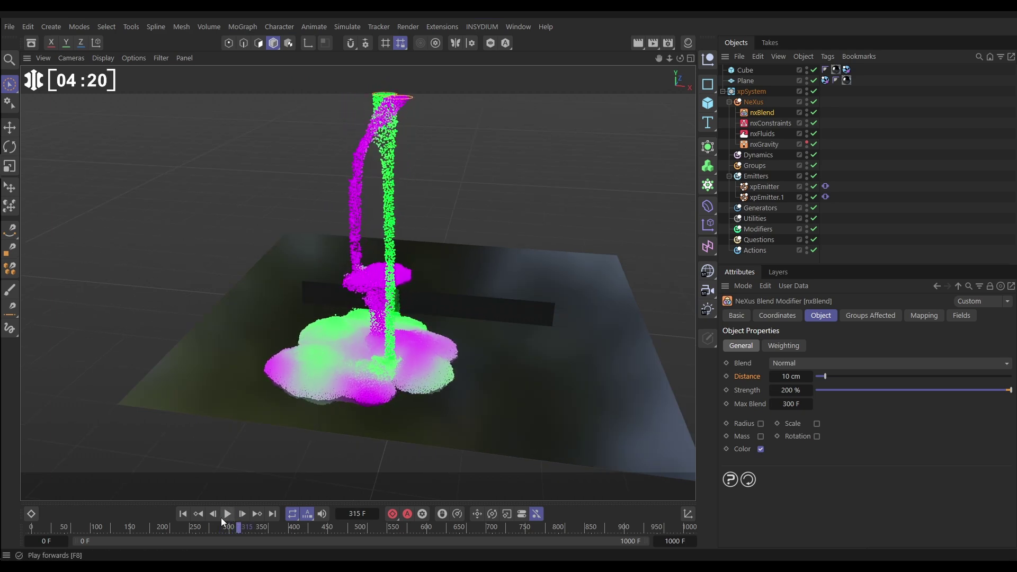
click(183, 514)
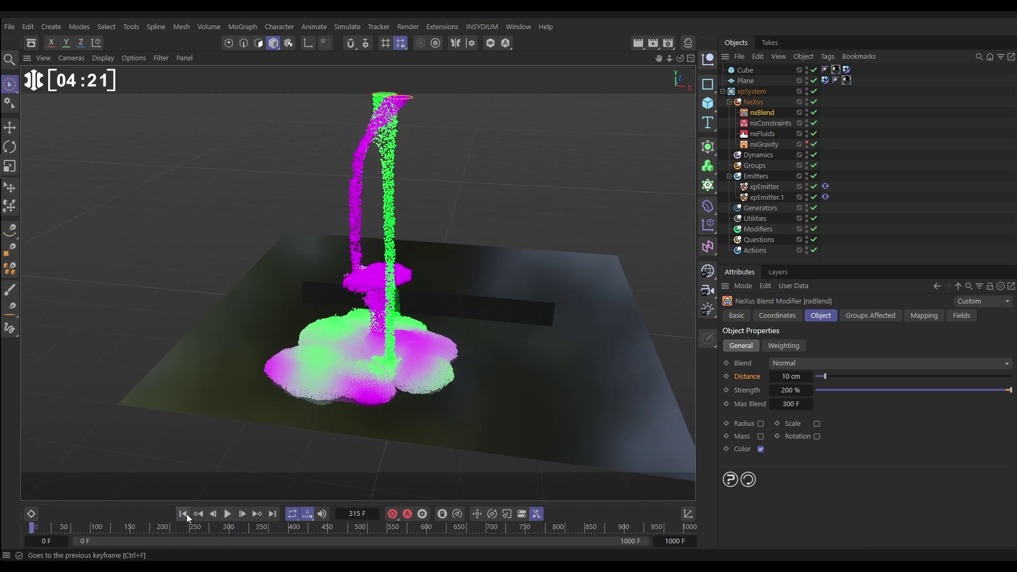
Step: Duplicate xpEmitter.1 and set the copy's particle color to blue (RGB 0, 89, 255)
click(768, 198)
ctrl+drag(764, 198, 767, 209)
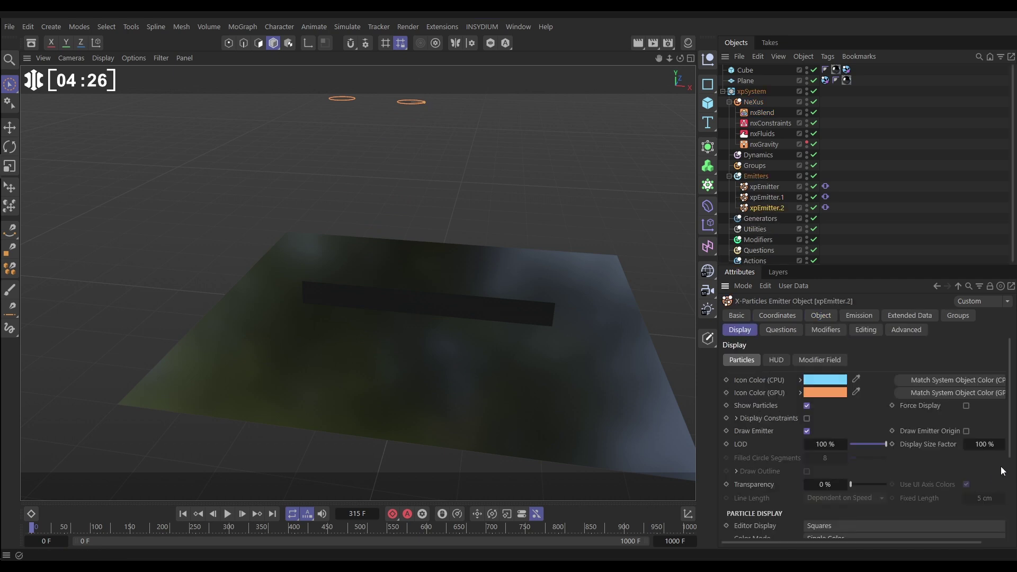
scroll(1003, 471, down, 3)
click(840, 483)
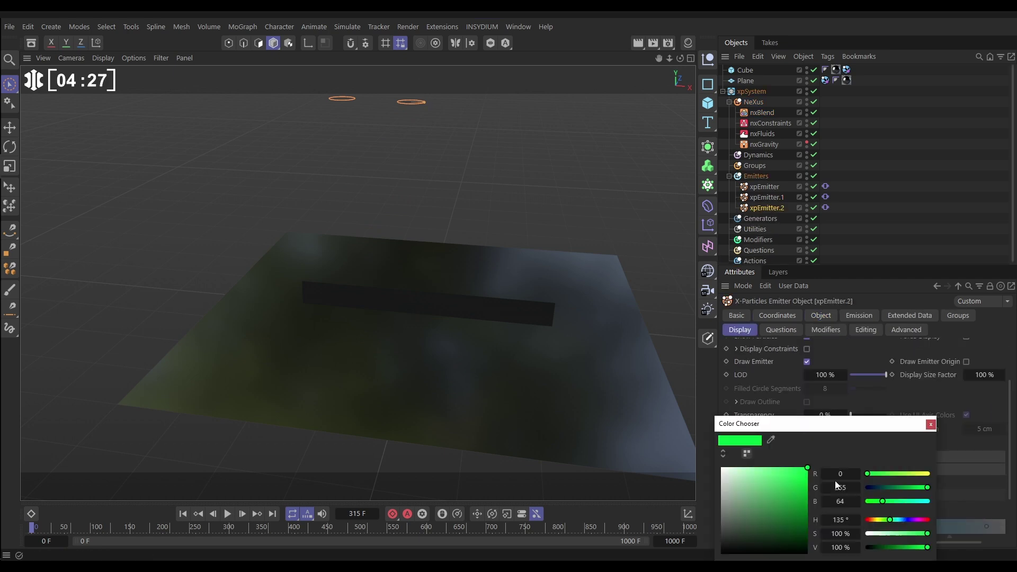
click(905, 520)
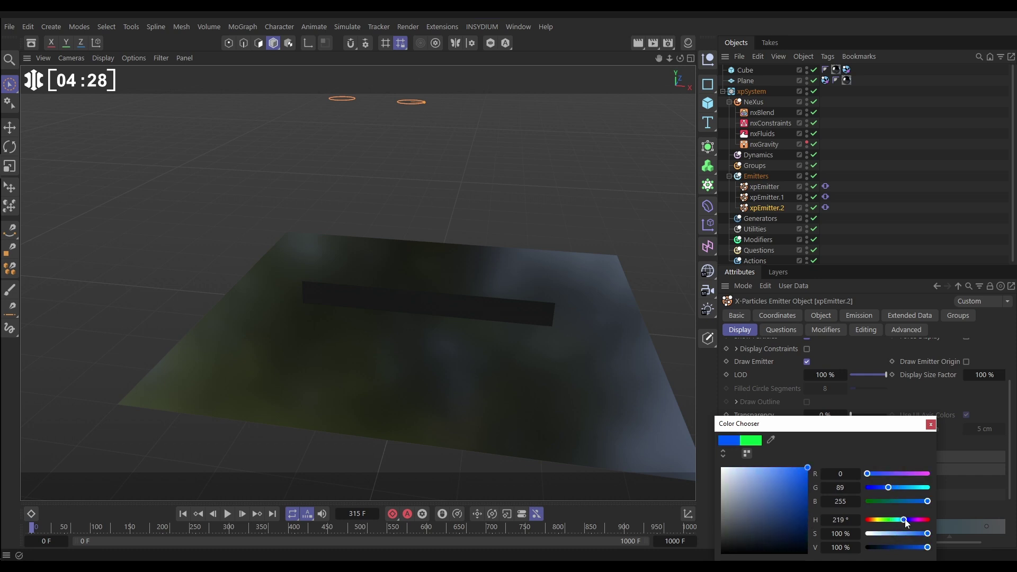
click(931, 425)
Step: Set the seed of xpEmitter.2's Vibrate tag to 2 and play the simulation with all three emitters
click(826, 208)
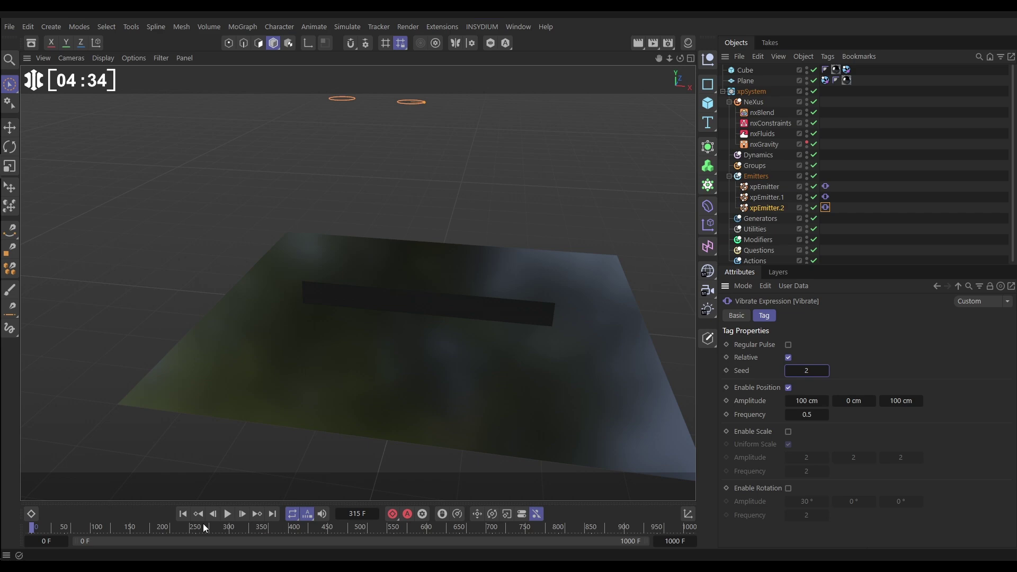
click(228, 514)
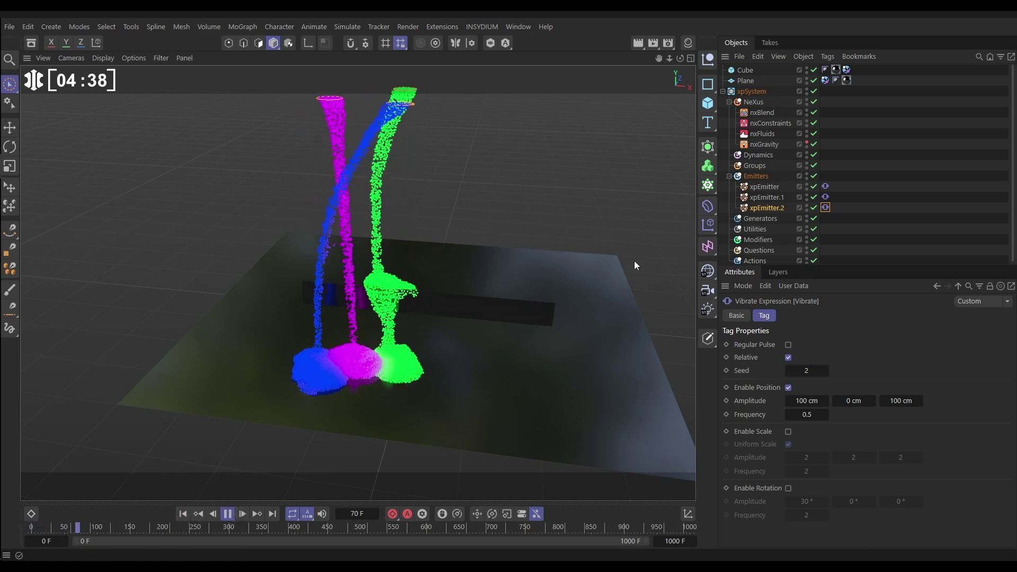
click(767, 113)
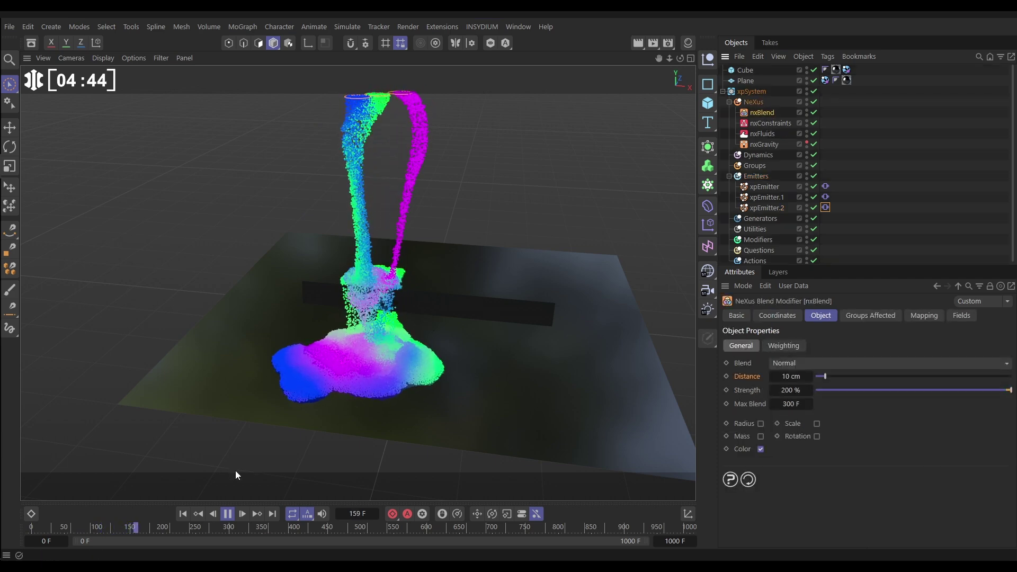
click(229, 514)
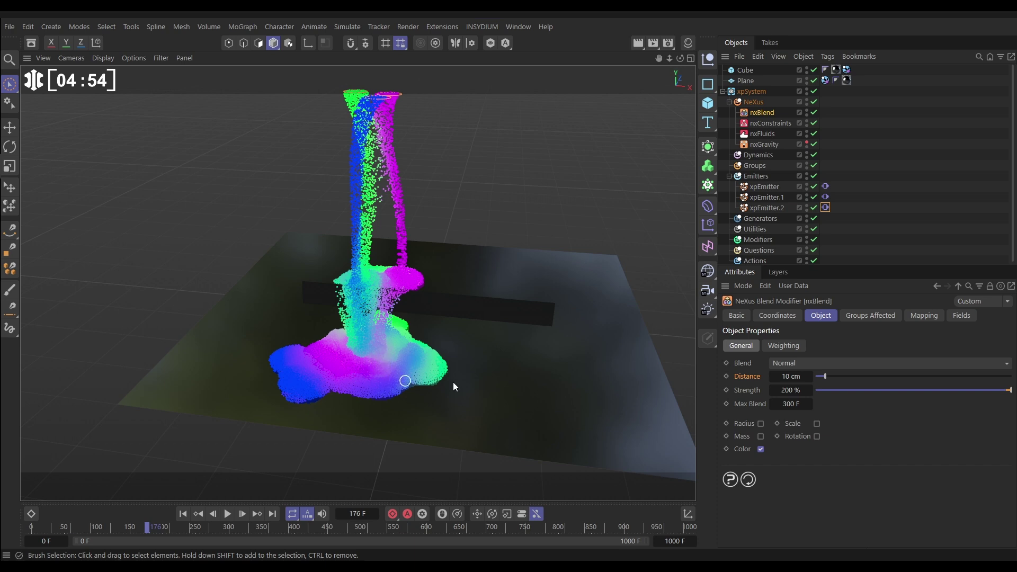
Step: Set nxBlend's Distance to 40 cm and replay the simulation from the first frame to check the color mixing
double_click(789, 378)
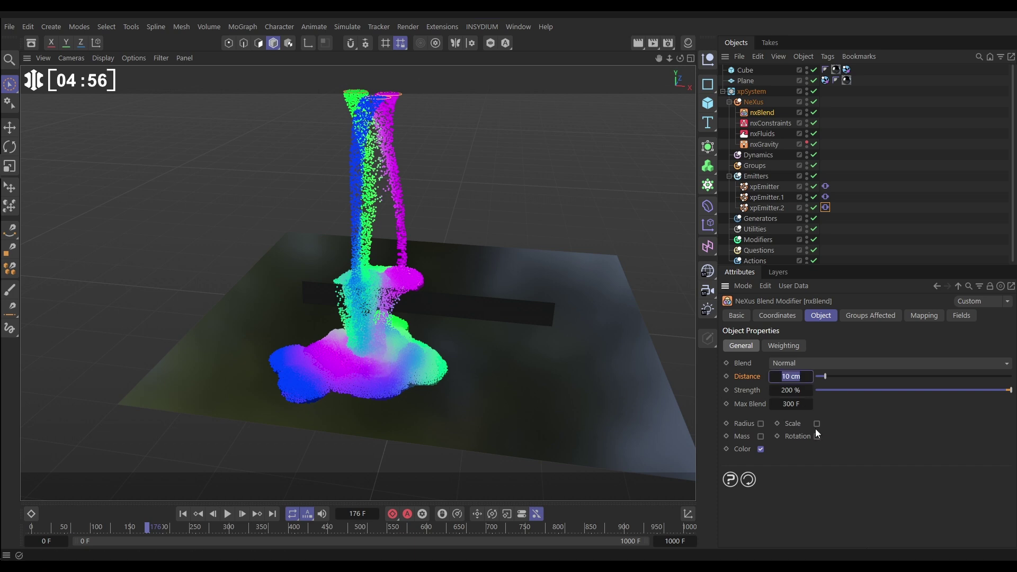
text(40)
key(Return)
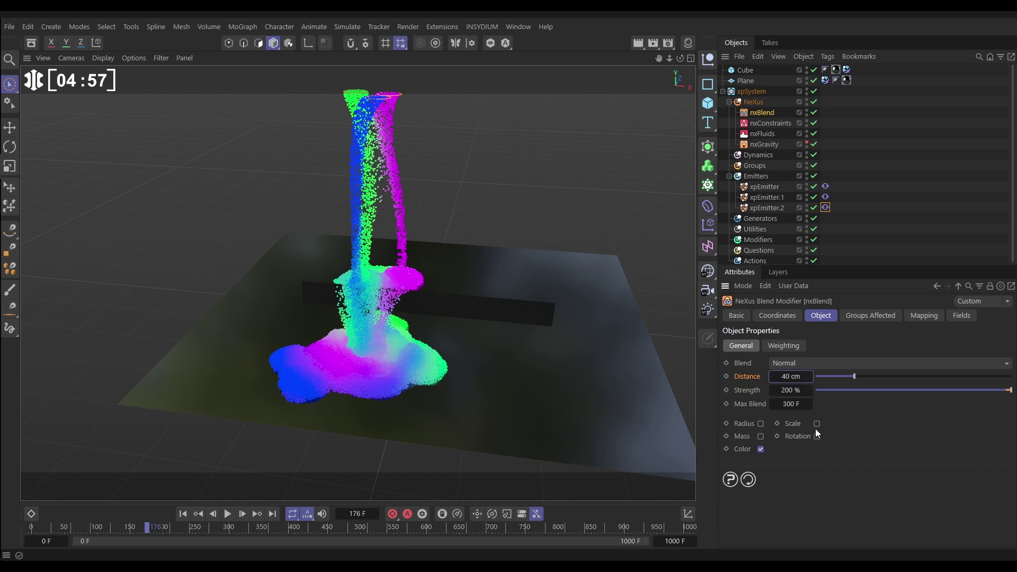
click(182, 514)
click(227, 514)
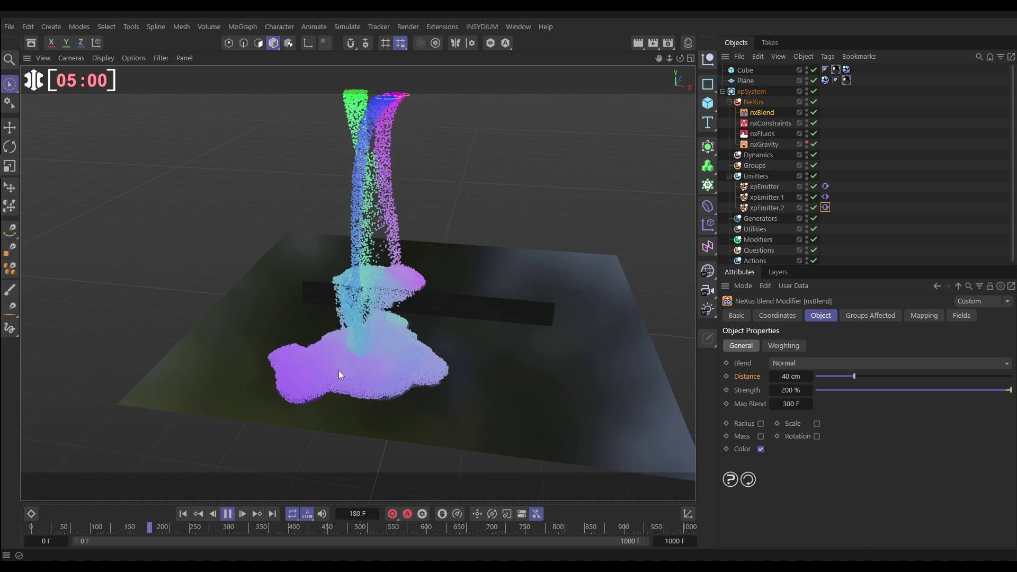
click(228, 514)
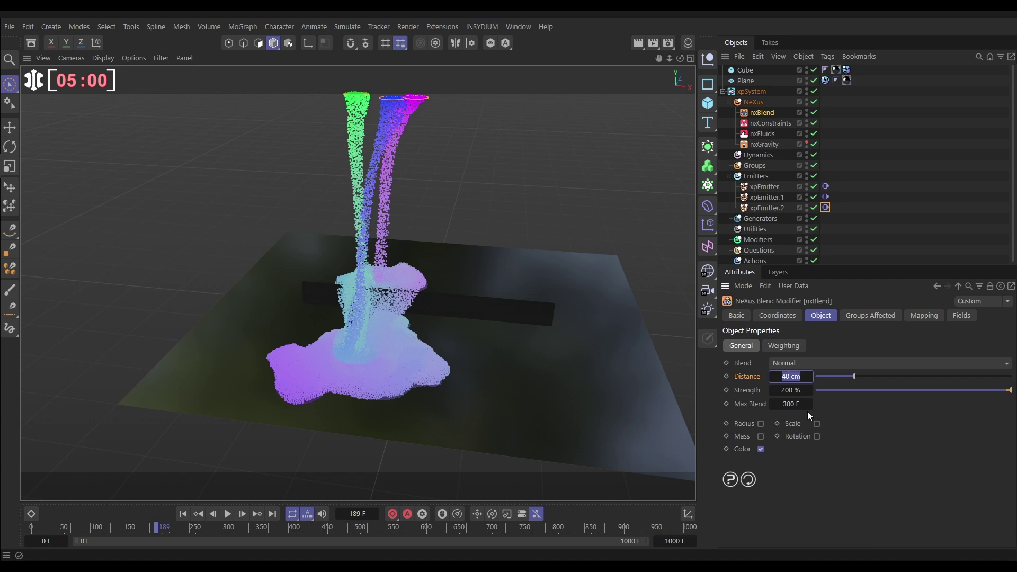
Step: Set nxBlend's Distance to 10 cm and replay the simulation from the first frame
text(10)
key(Return)
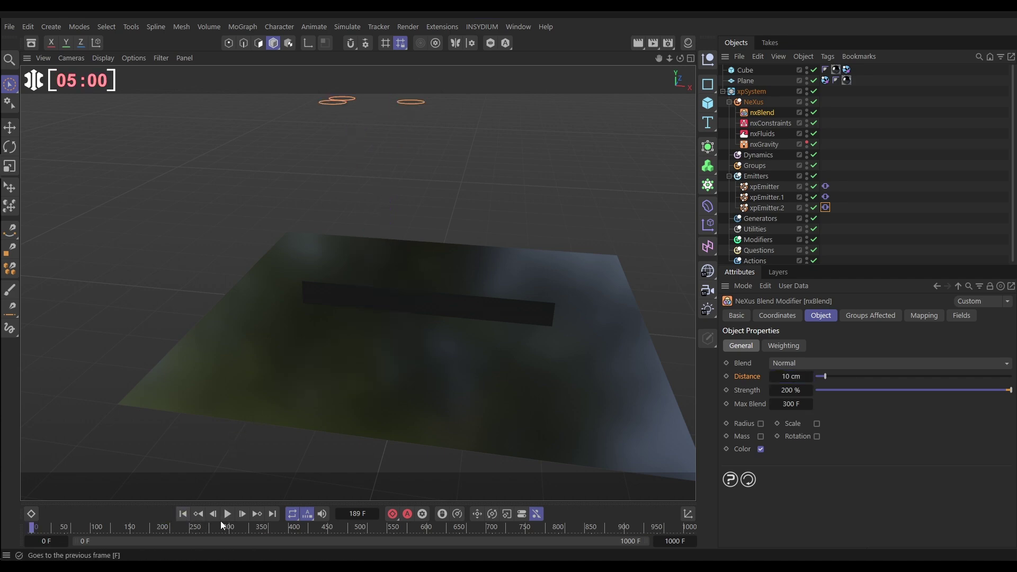
click(227, 514)
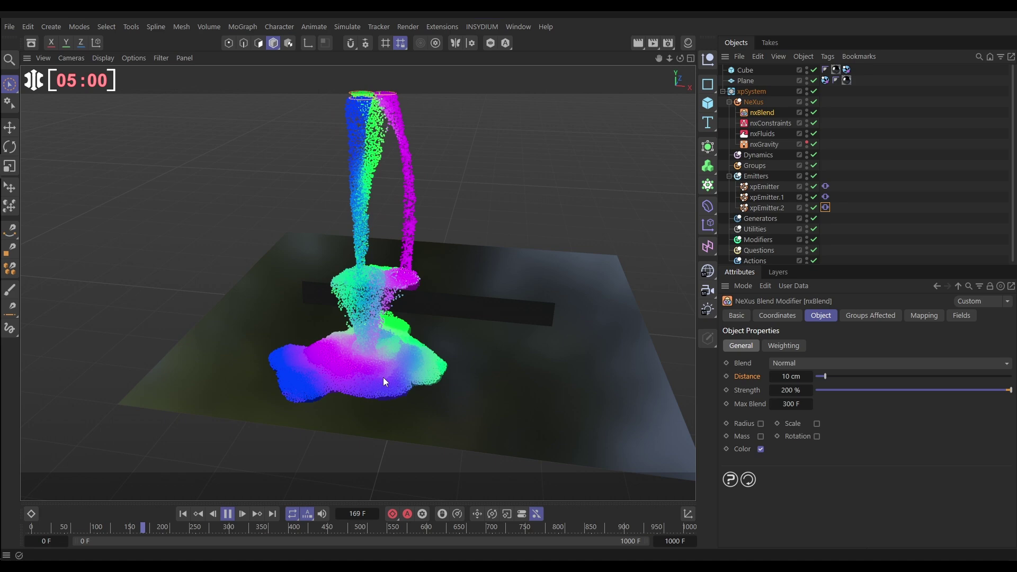
click(228, 514)
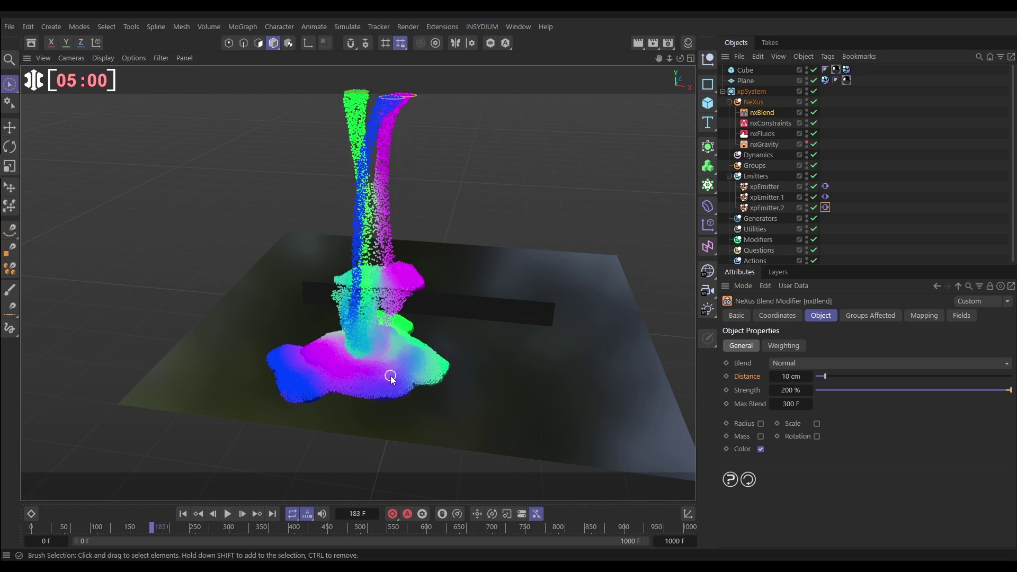
Step: Set nxBlend's Strength to 400 % and its Max Blend to 60 F
click(787, 390)
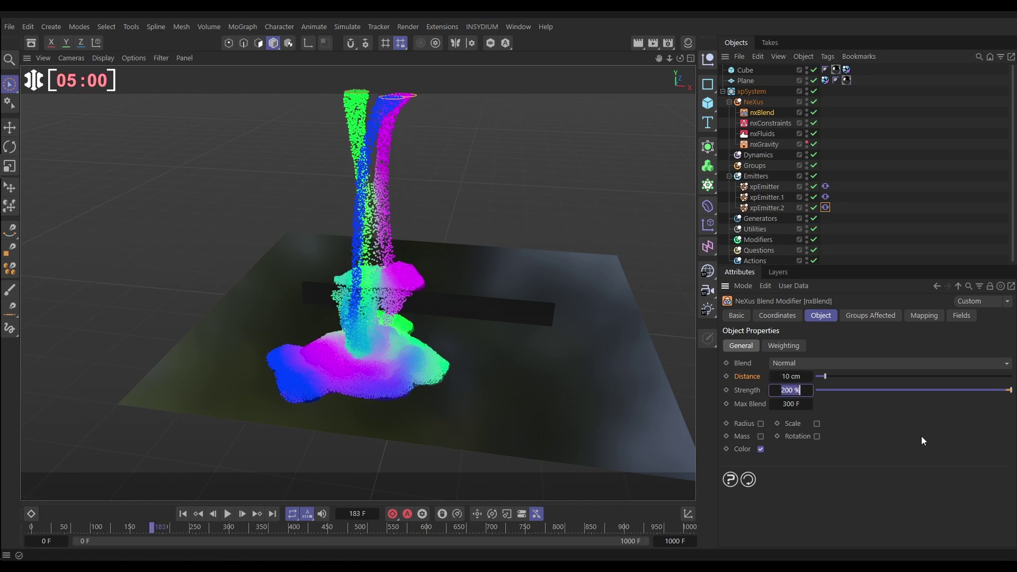
text(400)
key(Return)
key(Tab)
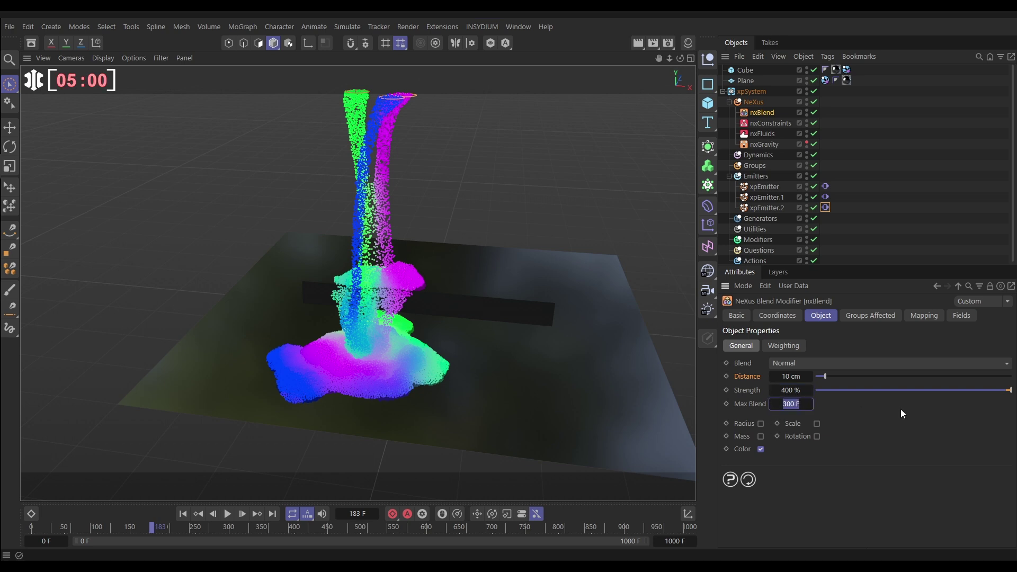
text(60)
key(Return)
Step: Replay the simulation from the first frame and inspect the blended fluid pool from different angles
click(183, 514)
click(228, 515)
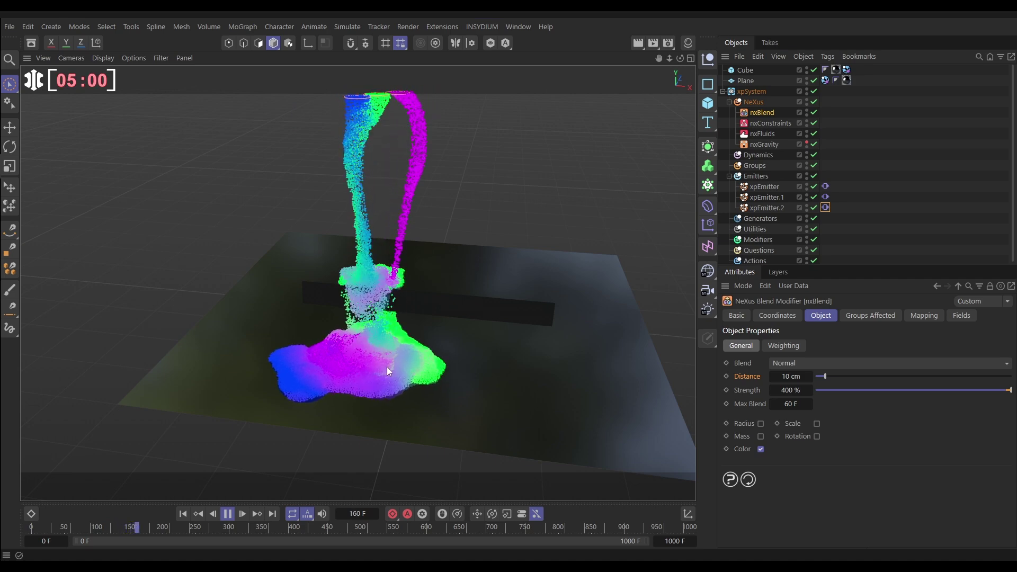
mouse_move(370, 364)
alt+mouse_down()
mouse_move(342, 364)
mouse_move(369, 348)
alt+mouse_up()
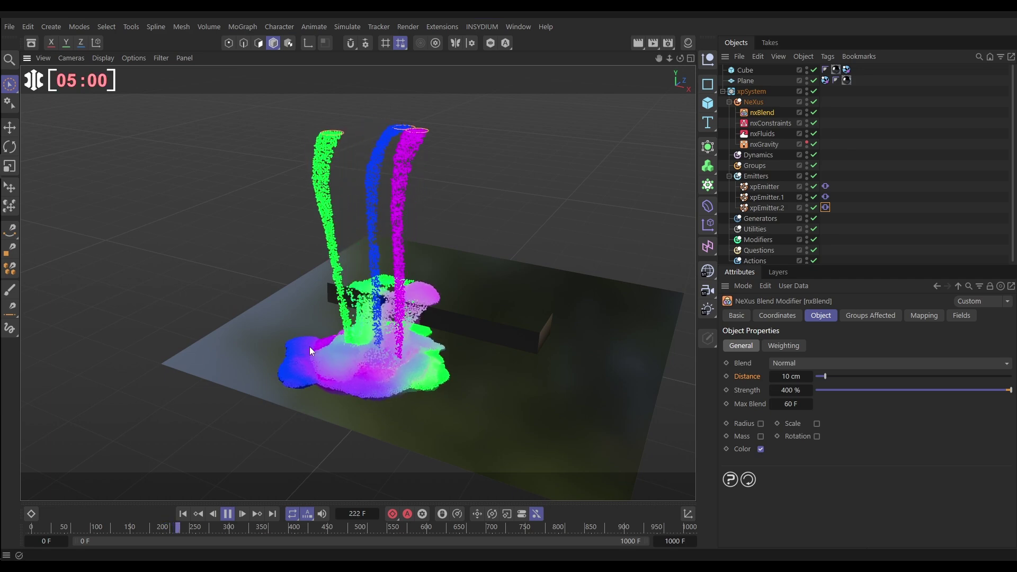
alt+drag(369, 350, 348, 394)
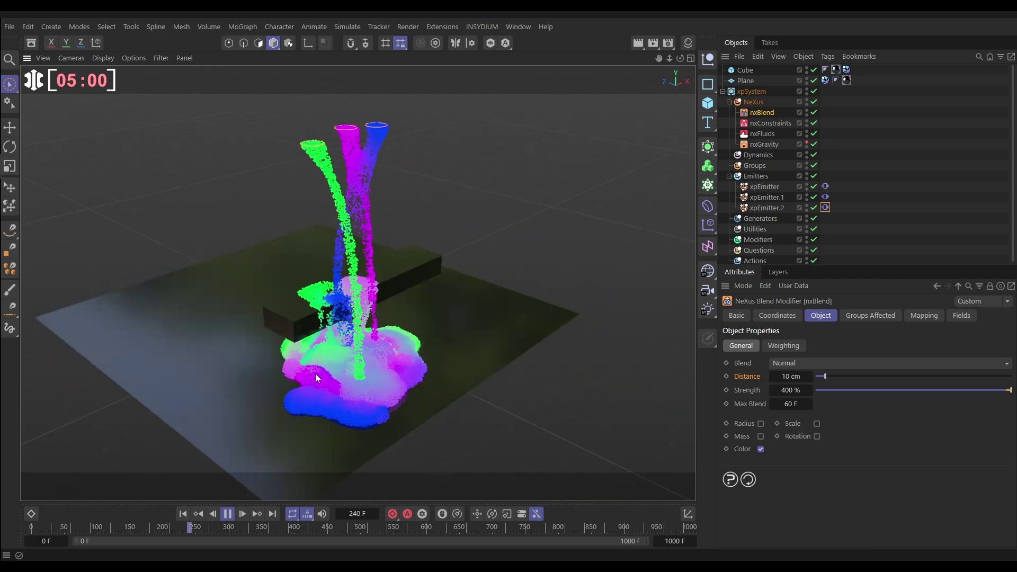
Step: Set nxBlend's Max Blend to 20 F and replay the simulation from the first frame to check the color mixing
alt+drag(368, 356, 331, 364)
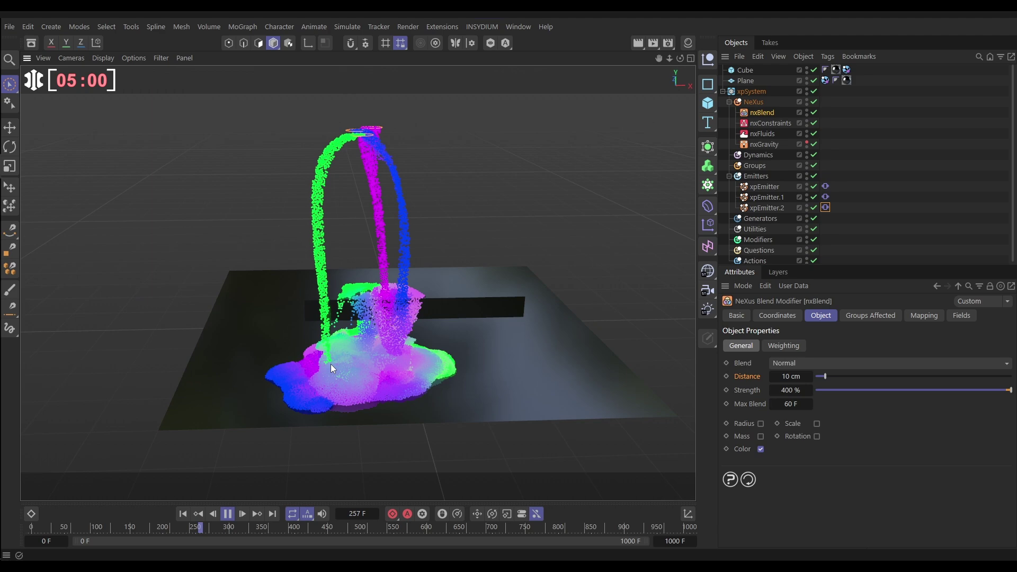
click(791, 404)
text(20)
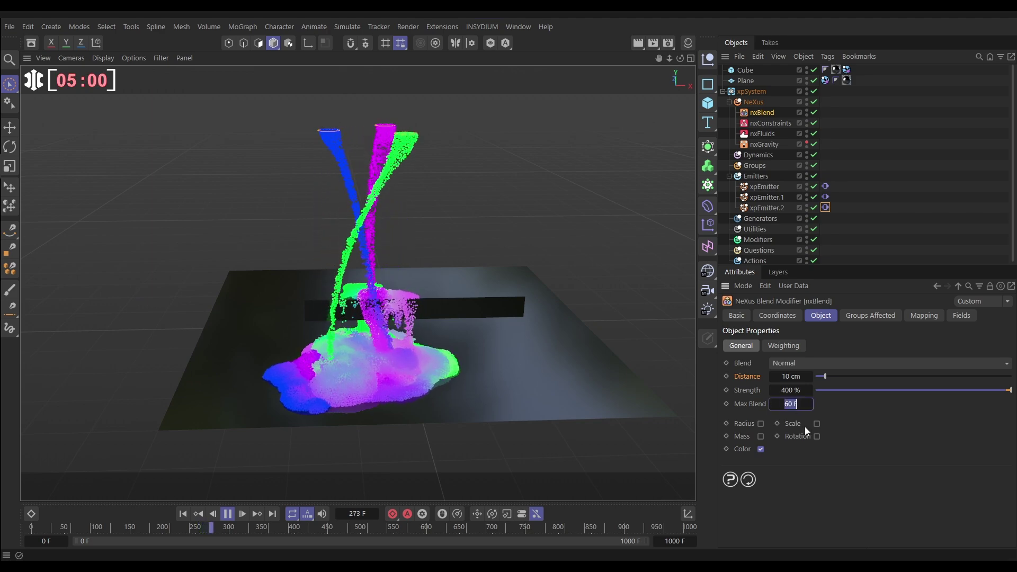
key(Return)
click(182, 514)
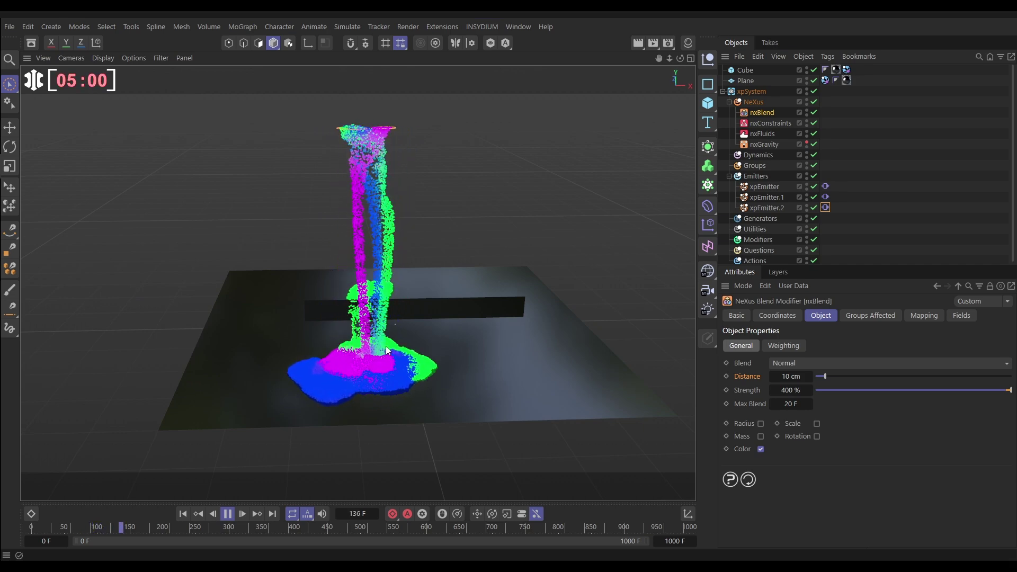
alt+drag(385, 345, 354, 370)
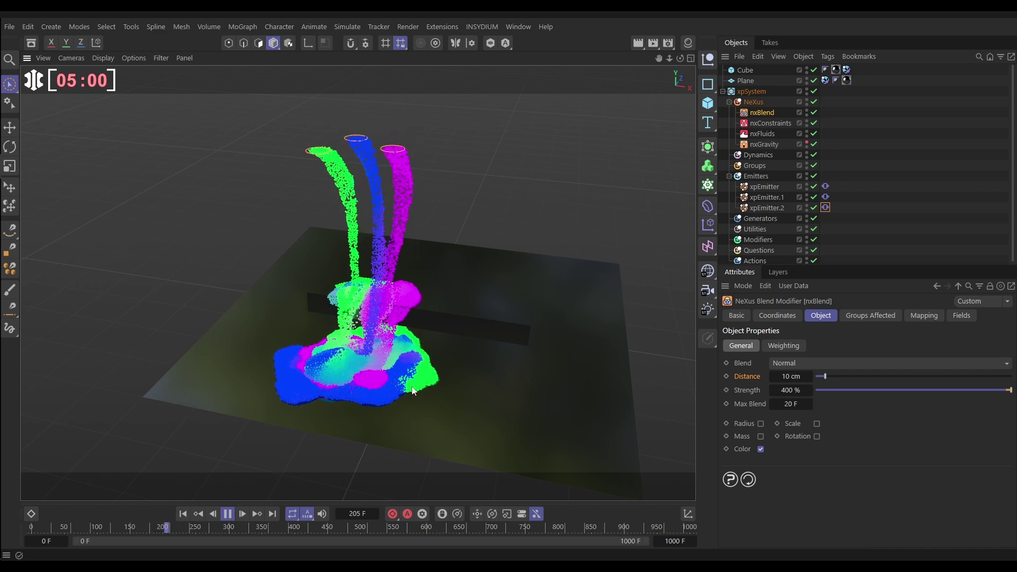
Step: Set nxBlend's Max Blend to 60 F and its Strength to 200 %, and inspect the fluid pool from another angle
click(792, 404)
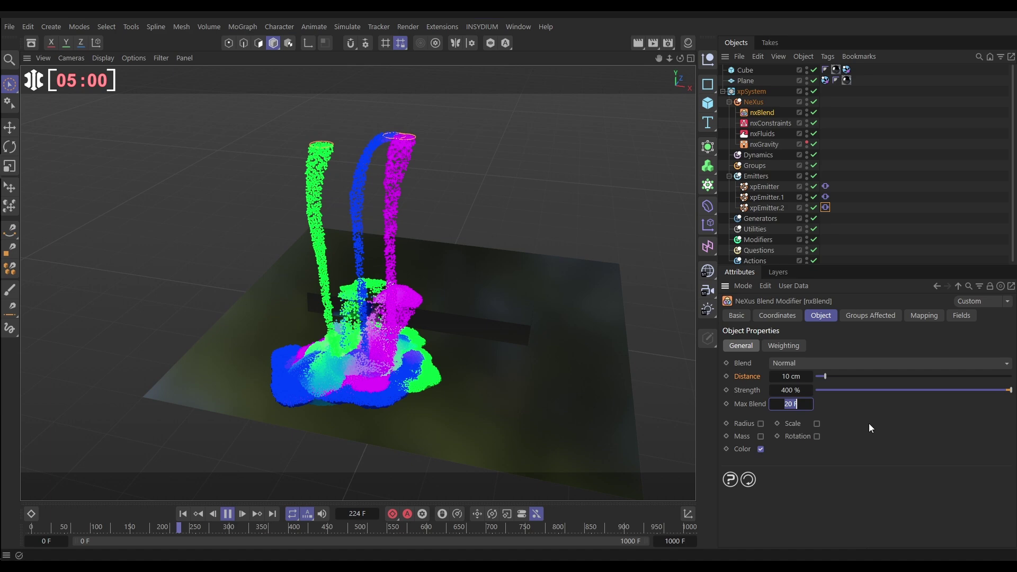
text(60)
click(788, 390)
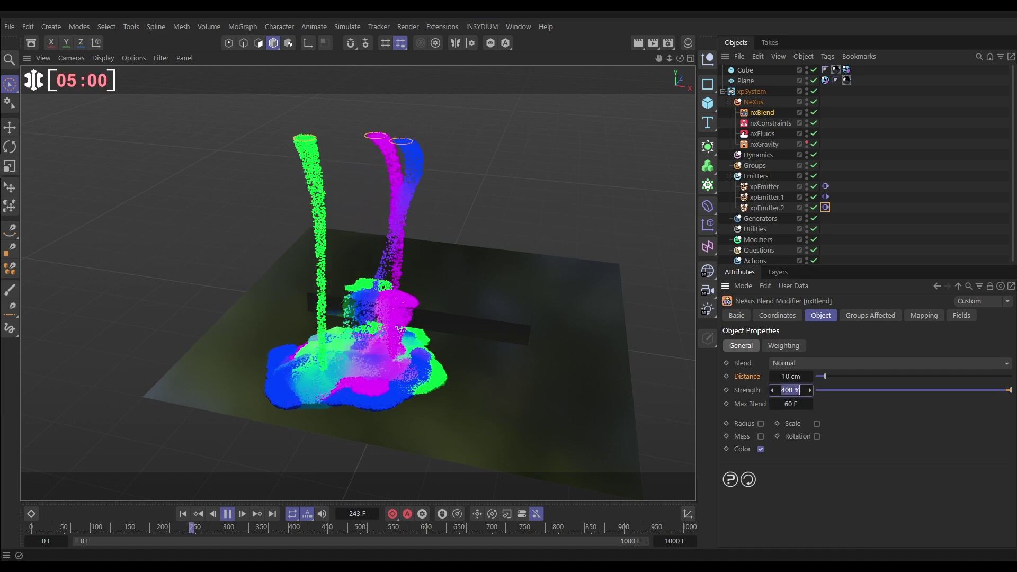
text(200)
key(Return)
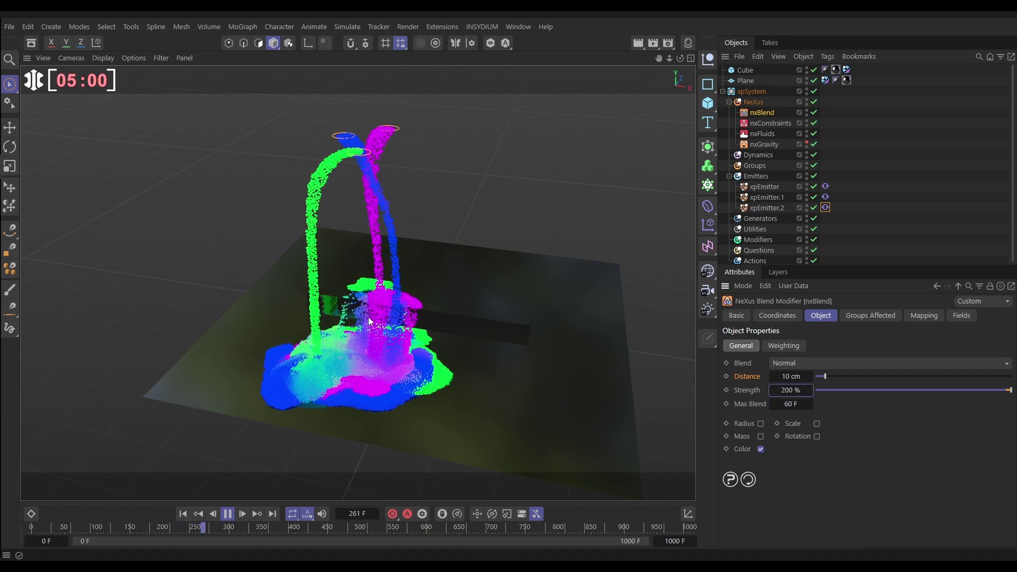
alt+drag(371, 321, 424, 316)
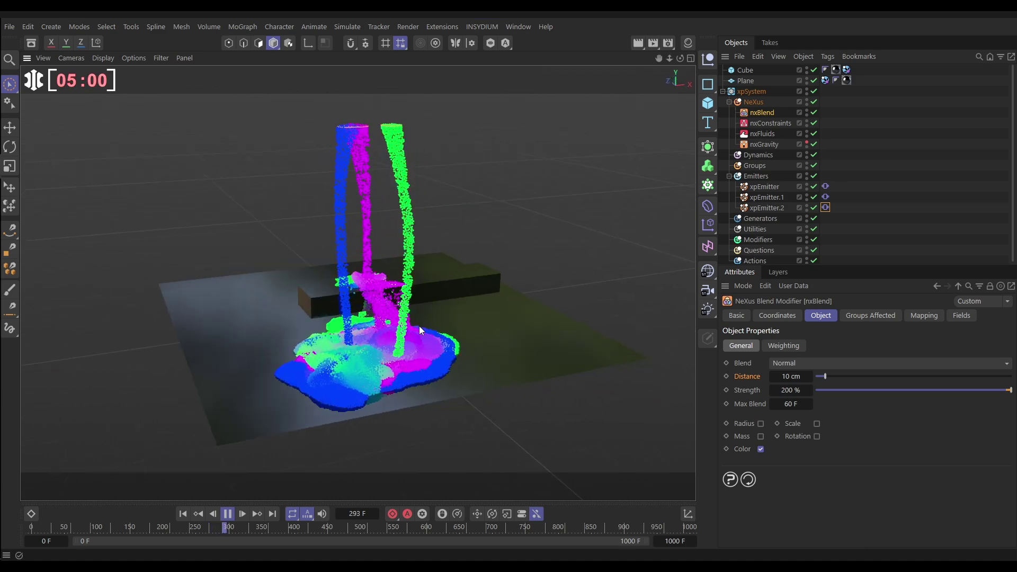